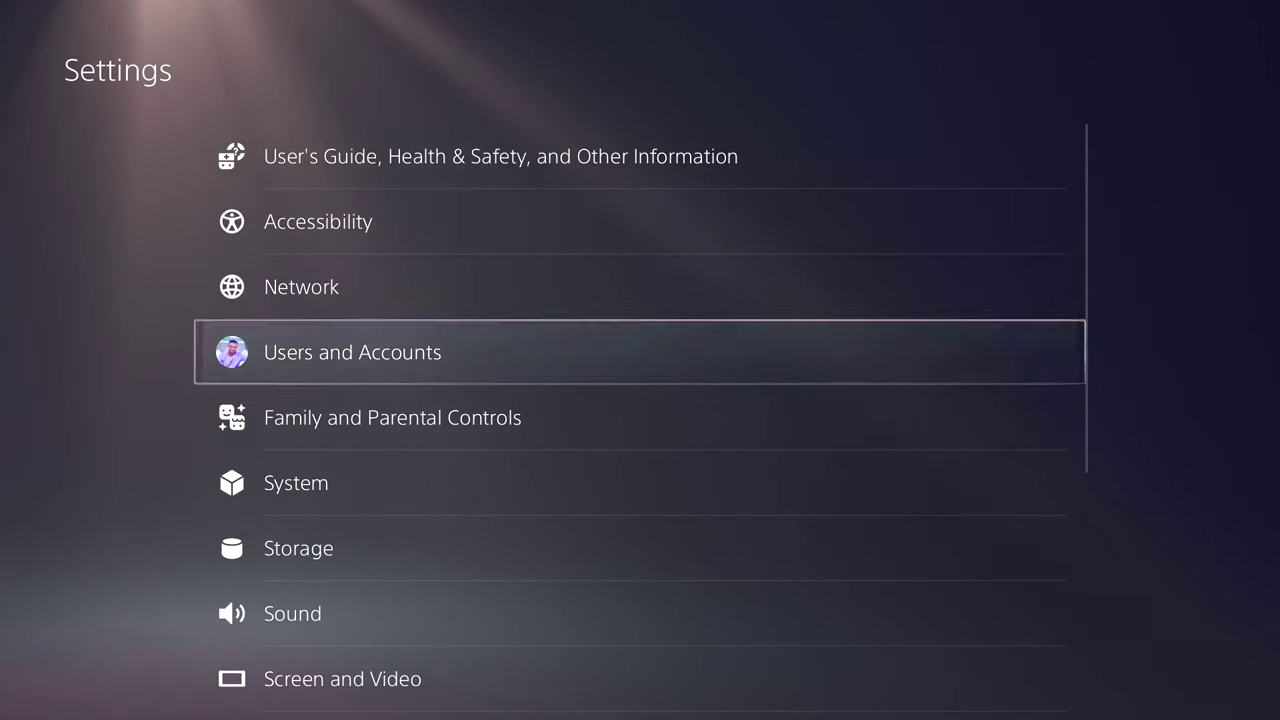
Step: Open Users and Accounts in PS5 Settings to check that Console Sharing and Offline Play is enabled
key("Return")
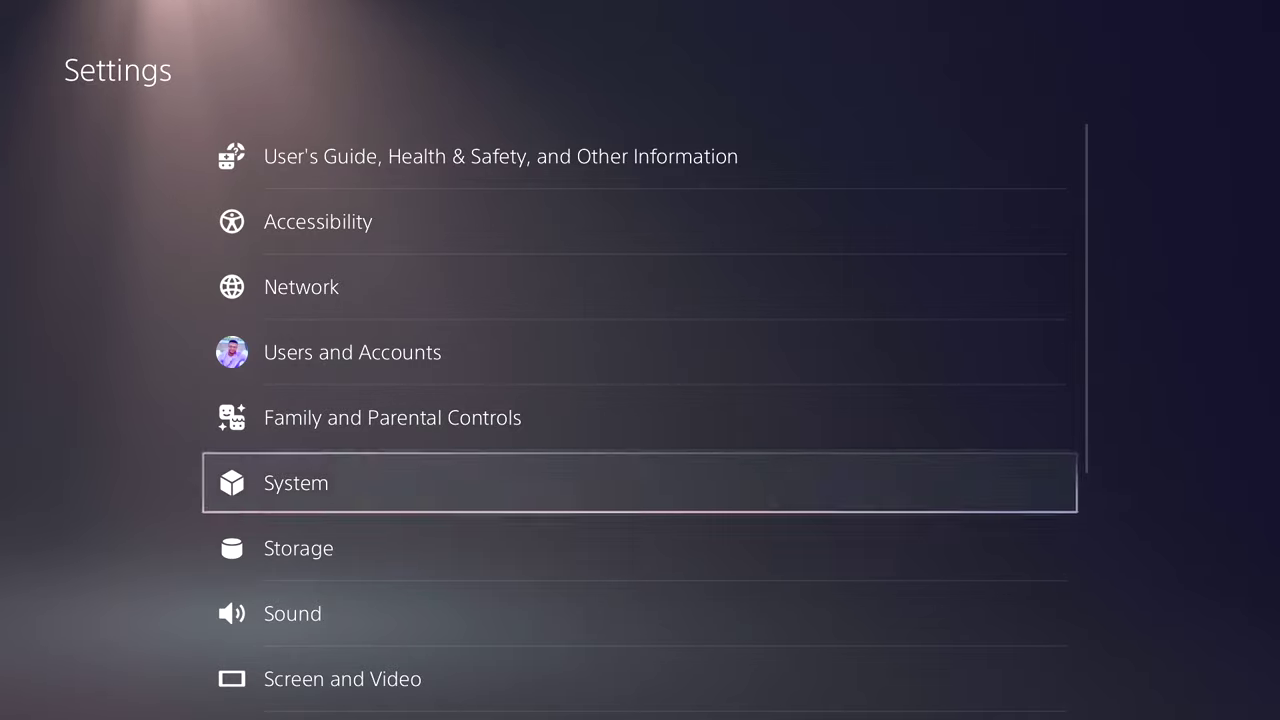
key("Return")
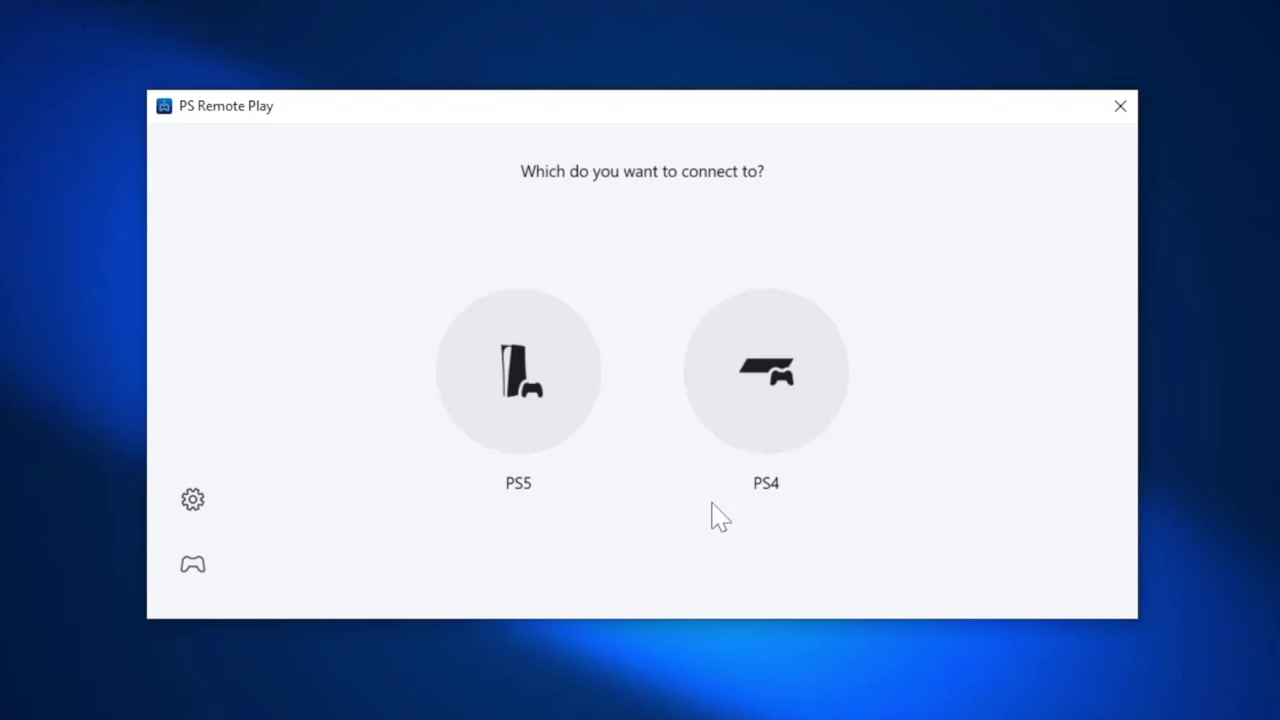
Step: Choose PS5 in PS Remote Play to start connecting to the console
left_click(565, 400)
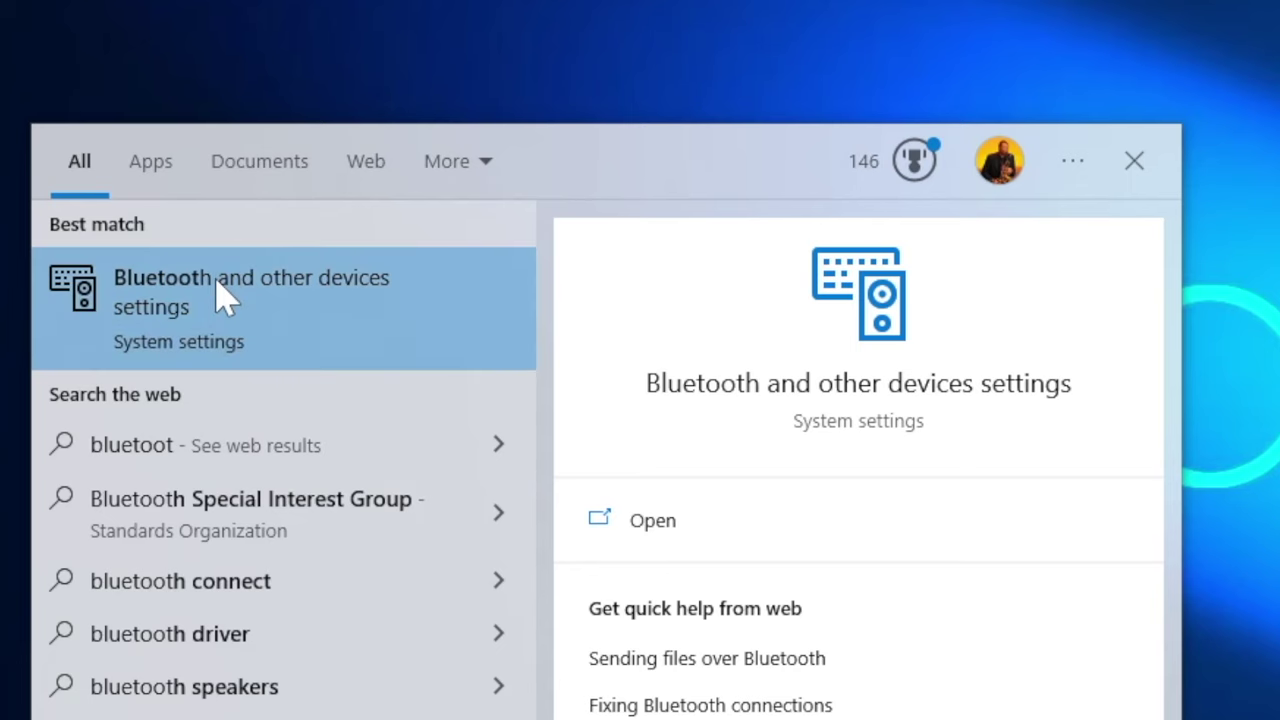
Step: Open Windows Bluetooth & other devices settings to pair the controller
left_click(217, 282)
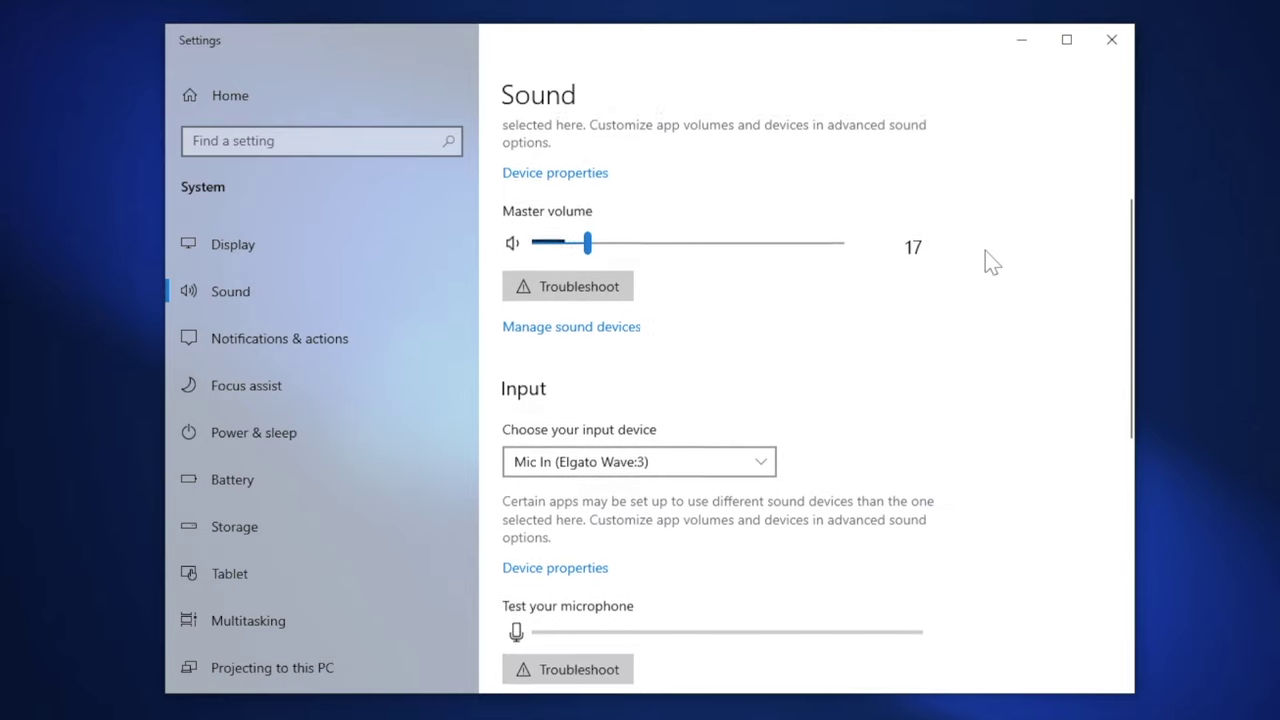
Step: Set the Windows sound input device to Mic In (Elgato Wave:3) and check the test meter
scroll(988, 262, "down", 2)
left_click(683, 345)
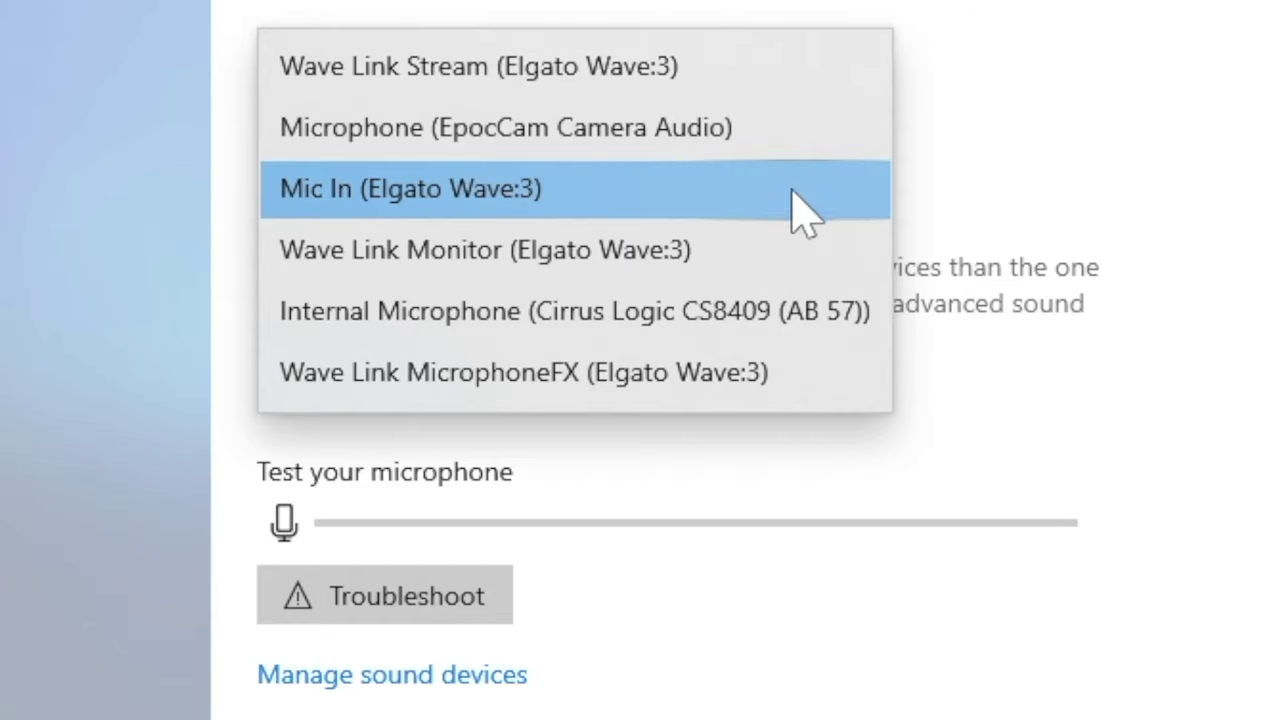
left_click(492, 203)
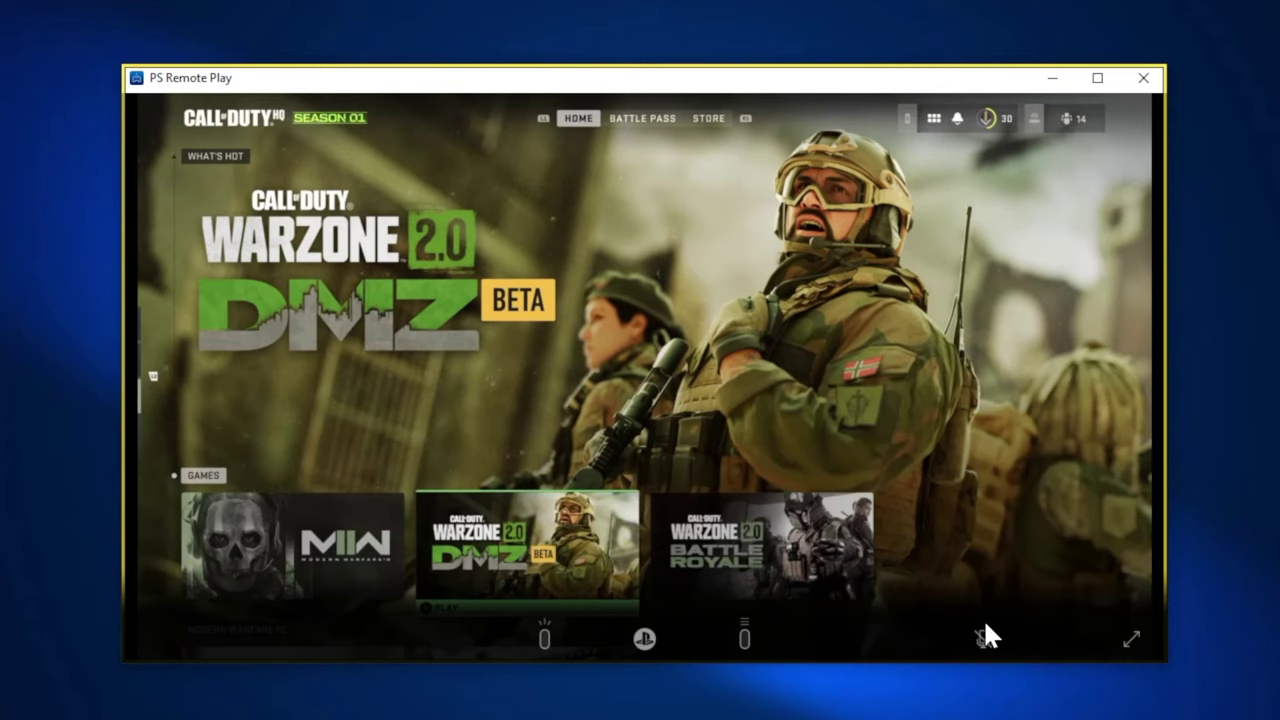
left_click(985, 637)
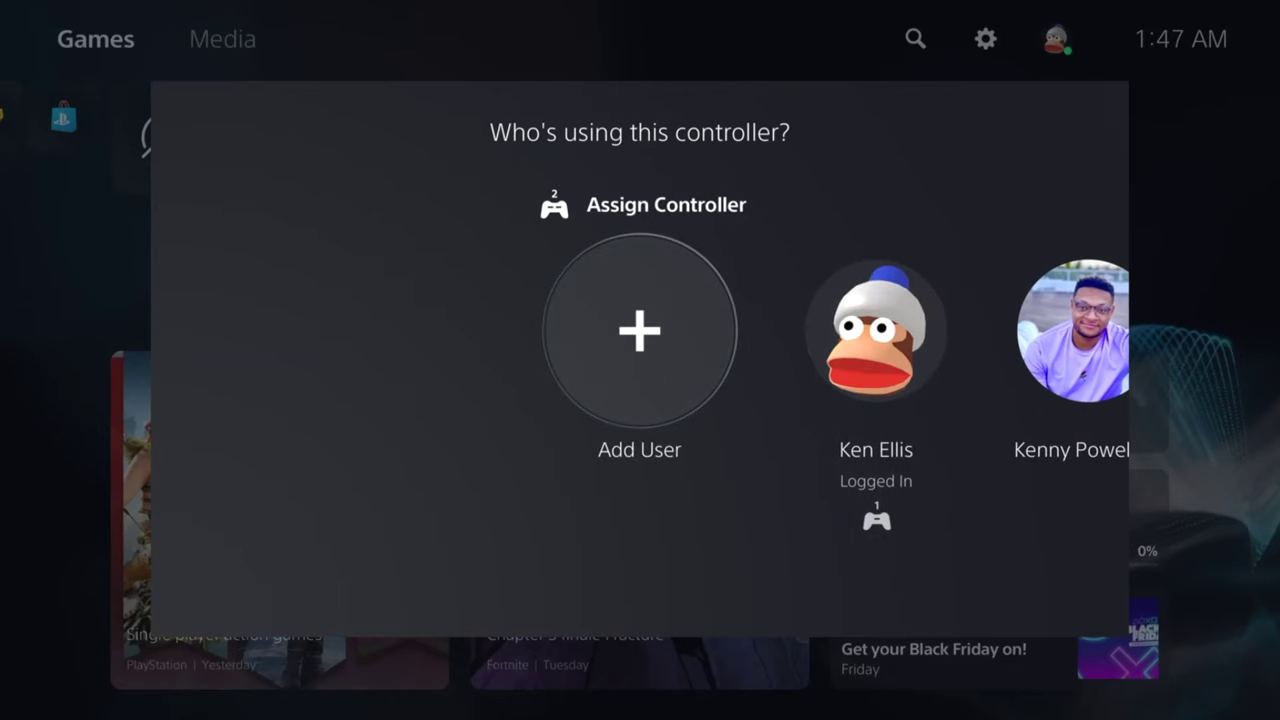
Step: Choose Add User on the PS5's 'Who's using this controller?' screen
key("Return")
key("Return")
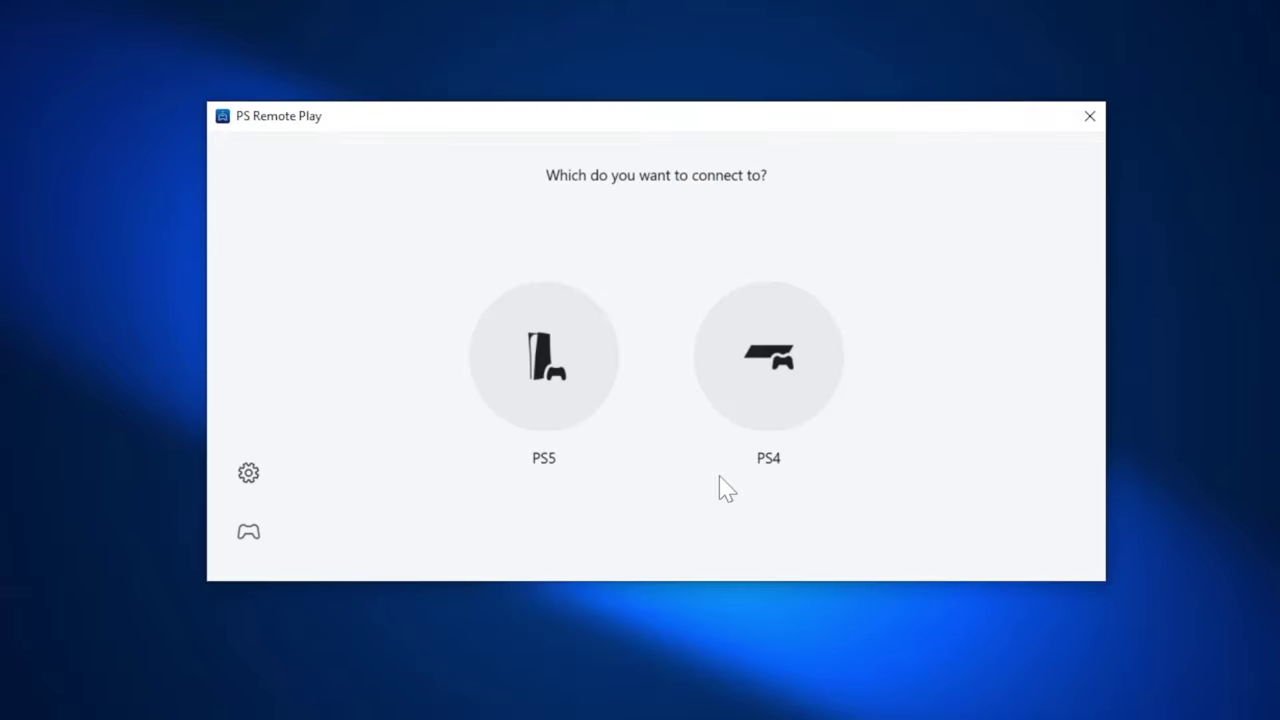
Step: Connect PS Remote Play to the PS5 so its home screen streams on the computer
left_click(590, 383)
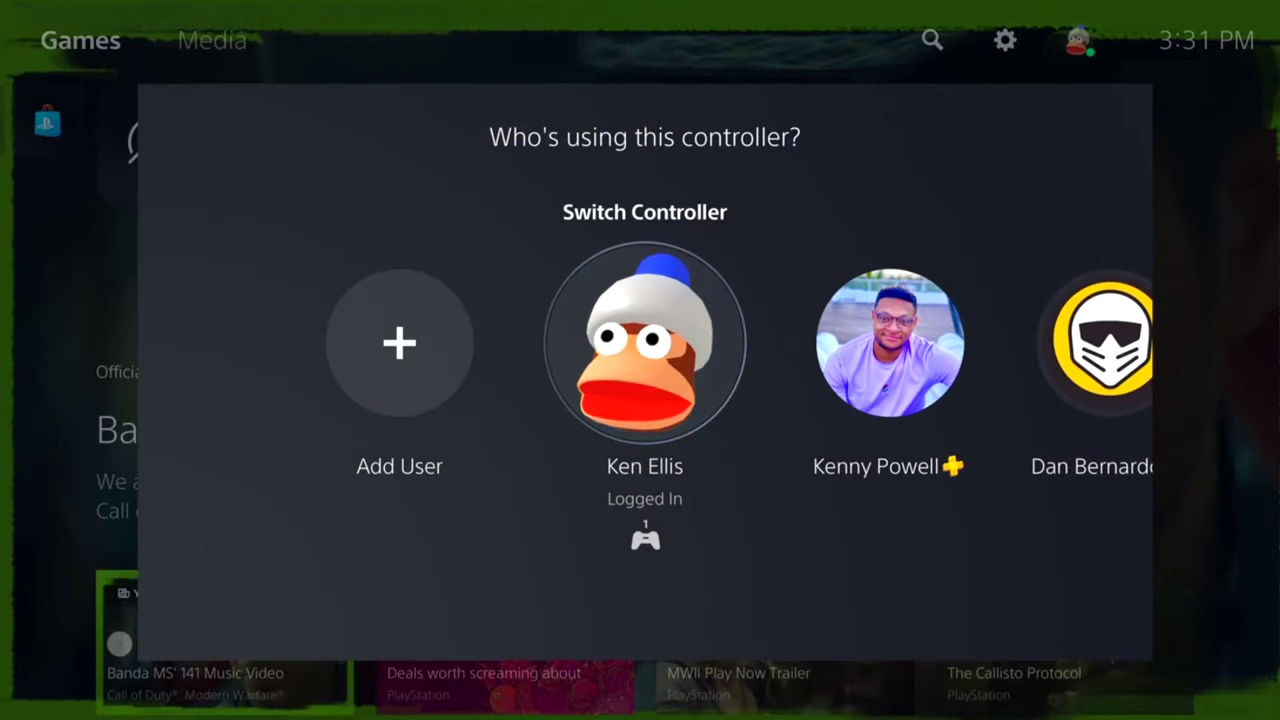
Step: Assign the controller to the second user profile on the PS5
key("Right")
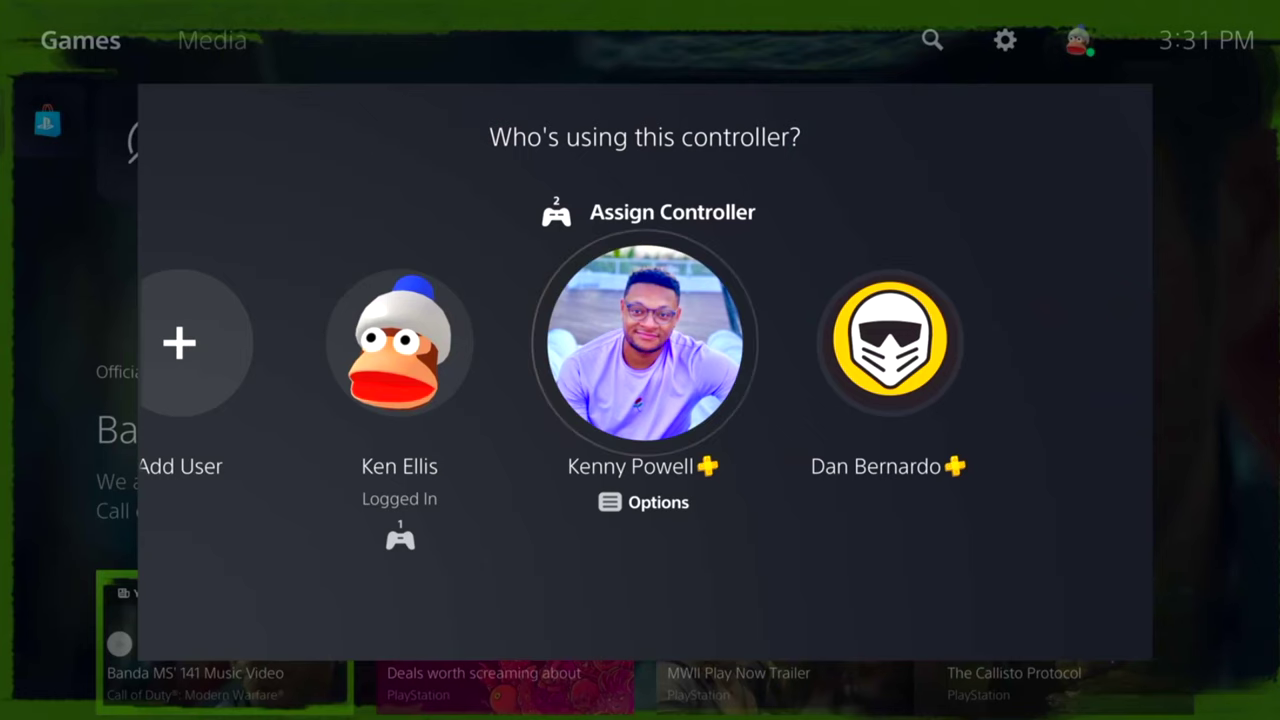
key("Return")
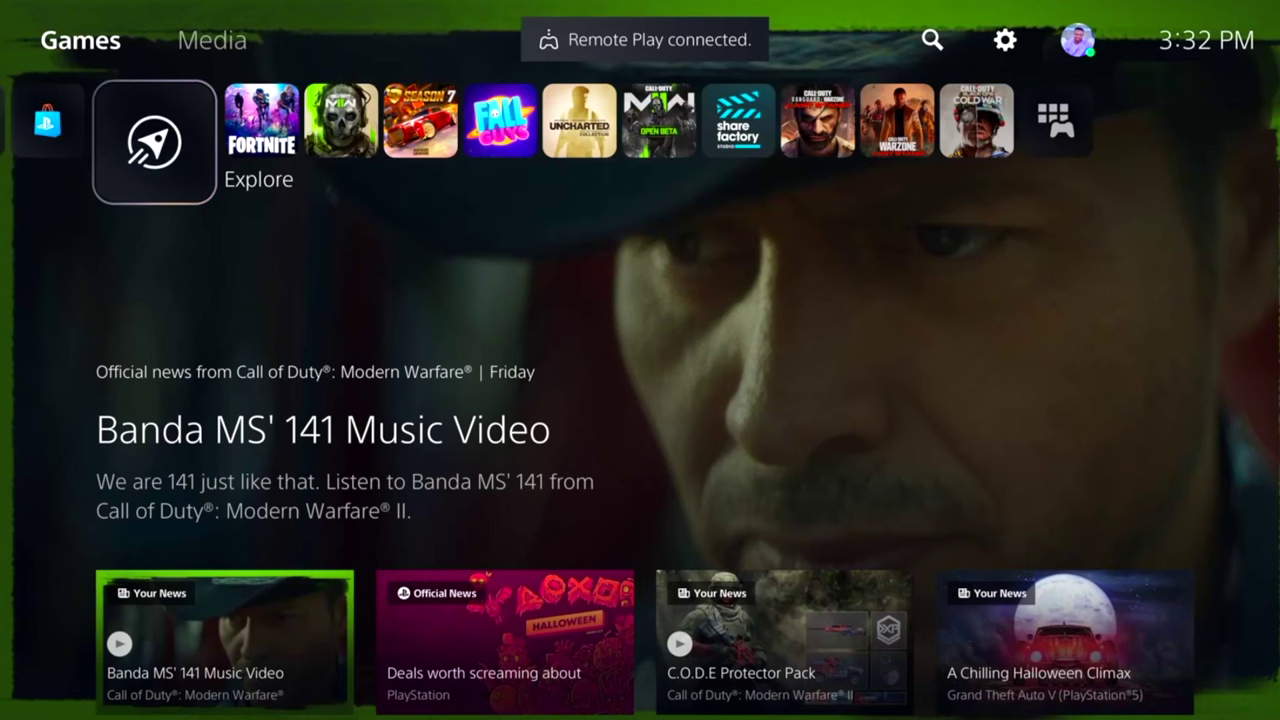
Step: Change the PS5 Console Language to English (United Kingdom) and accept closing running games
key("Return")
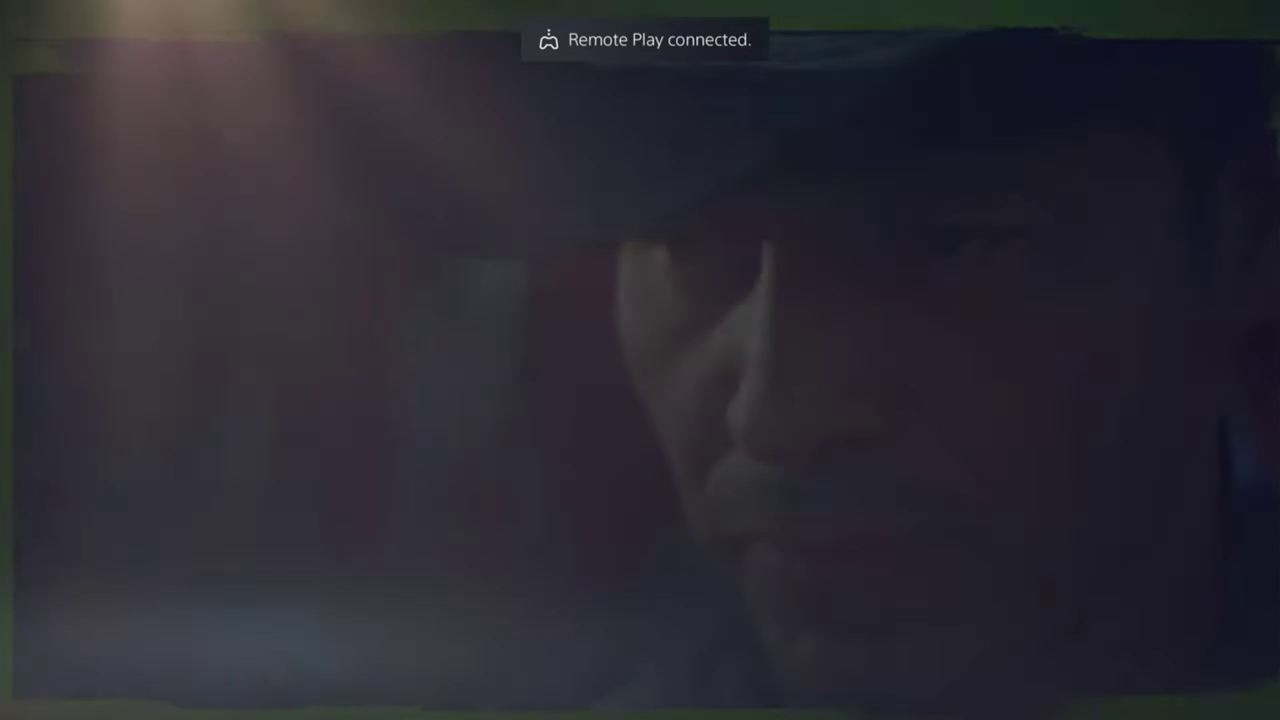
key("Down")
key("Down")
key("Down")
key("Down")
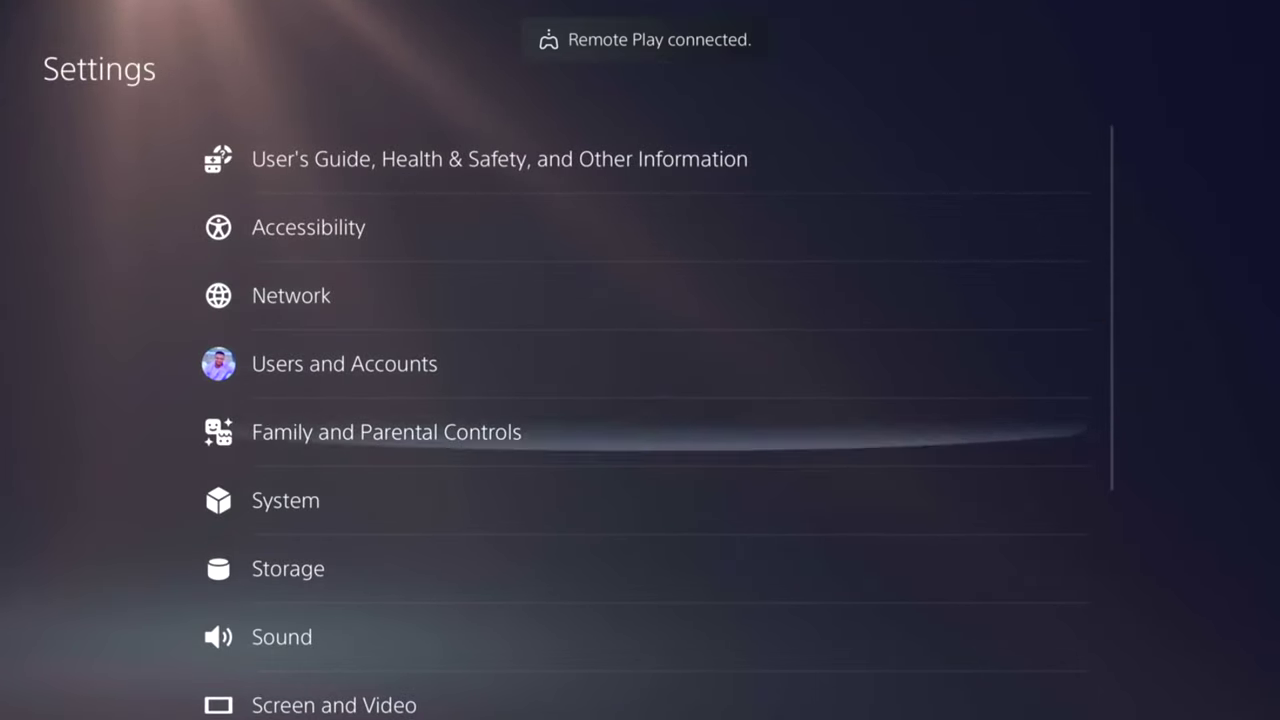
key("Return")
key("Down")
key("Down")
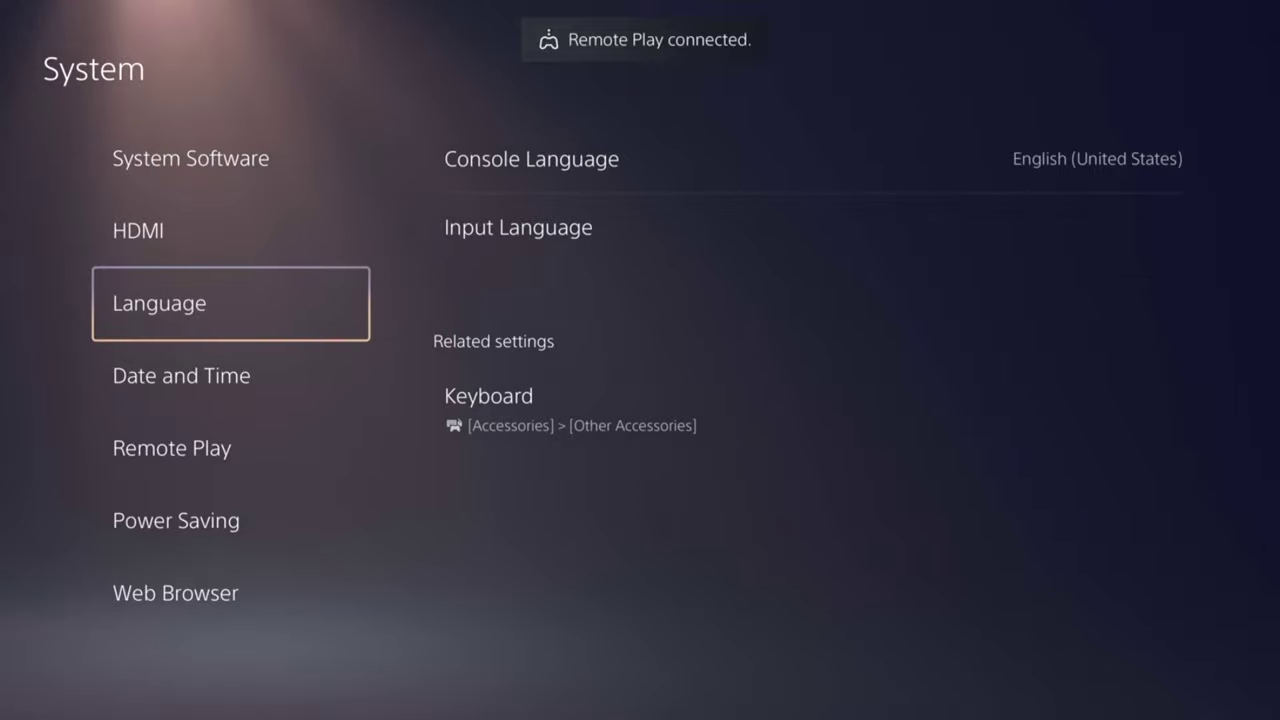
key("Right")
key("Return")
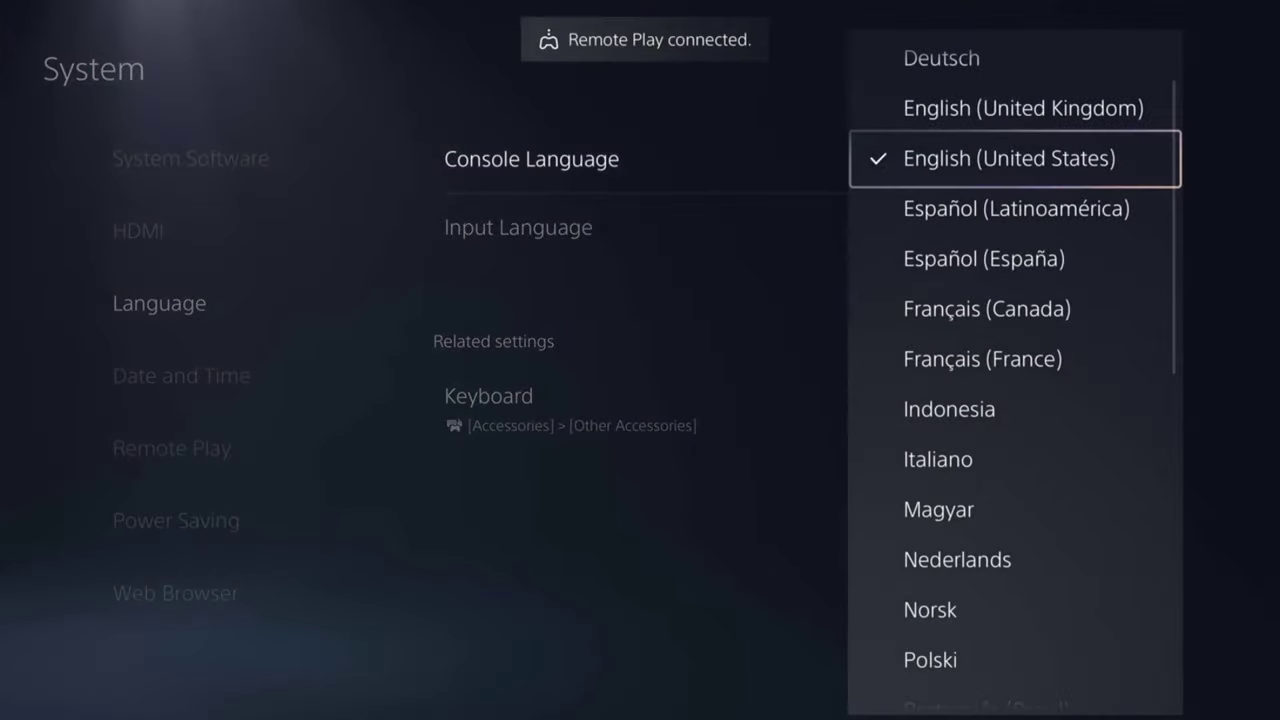
key("Up")
key("Return")
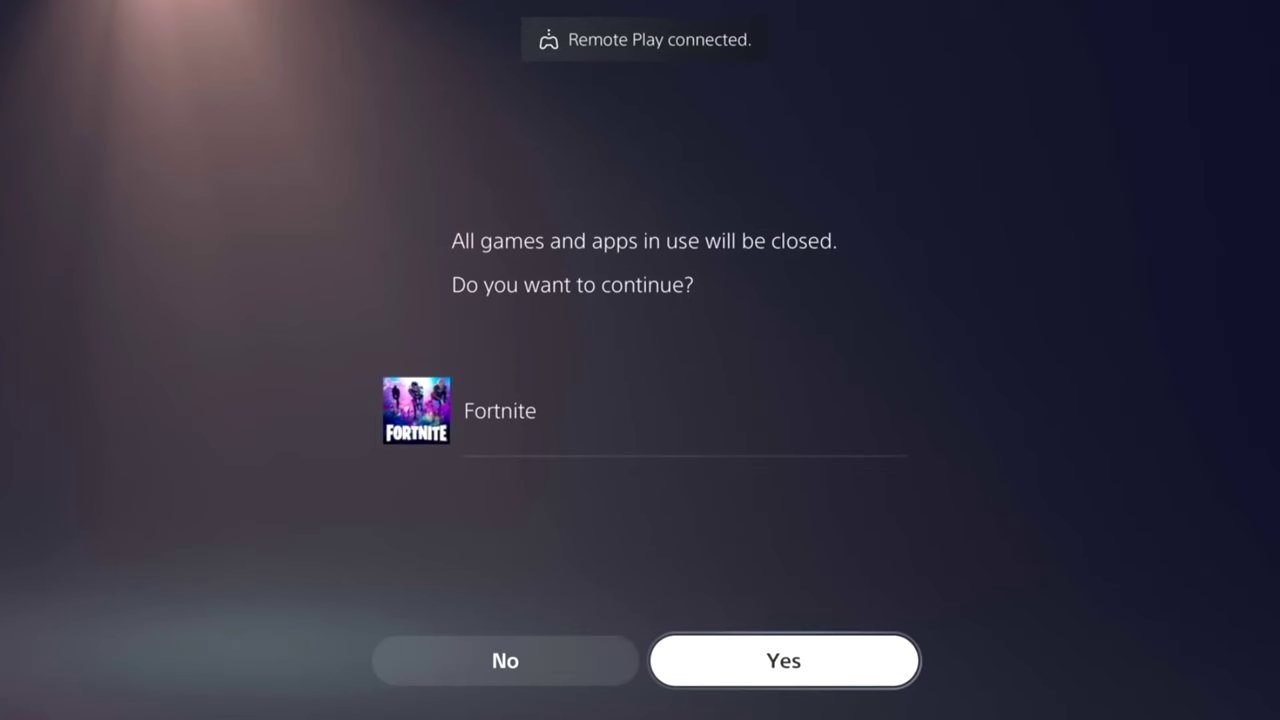
key("Return")
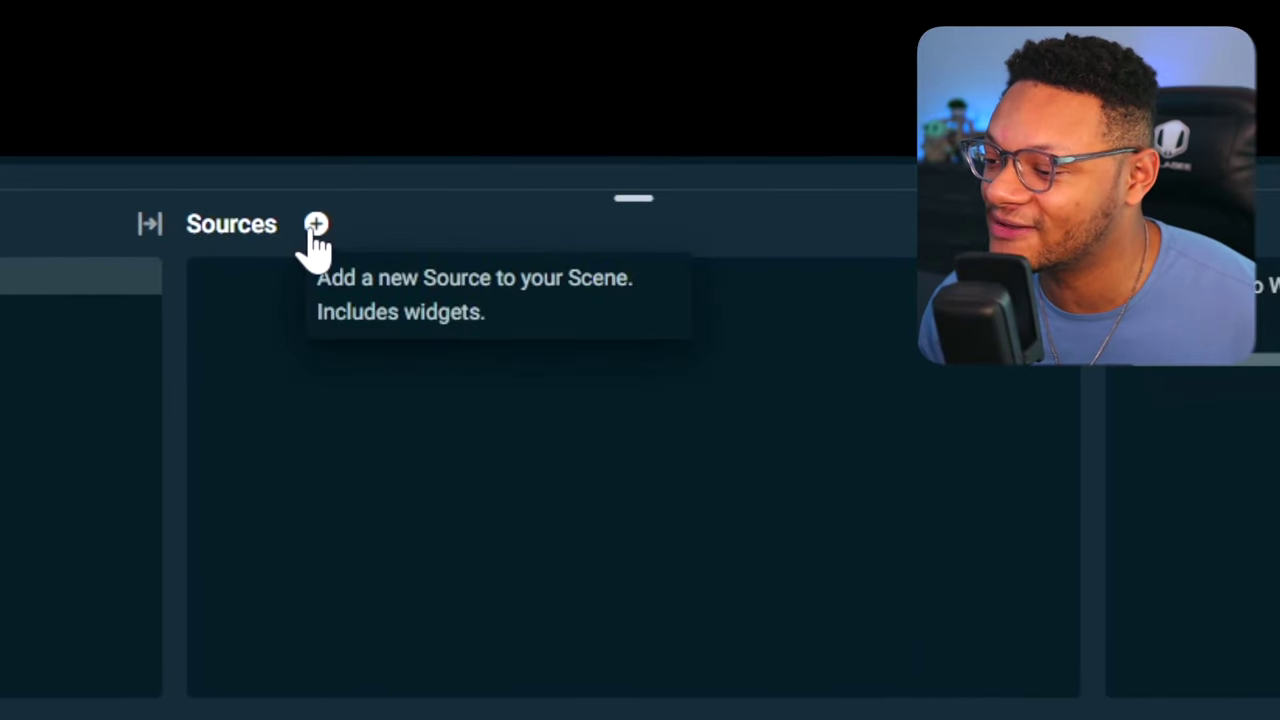
Step: Add a Window Capture source named Window Capture and list the windows it can capture
left_click(316, 224)
scroll(372, 488, "down", 3)
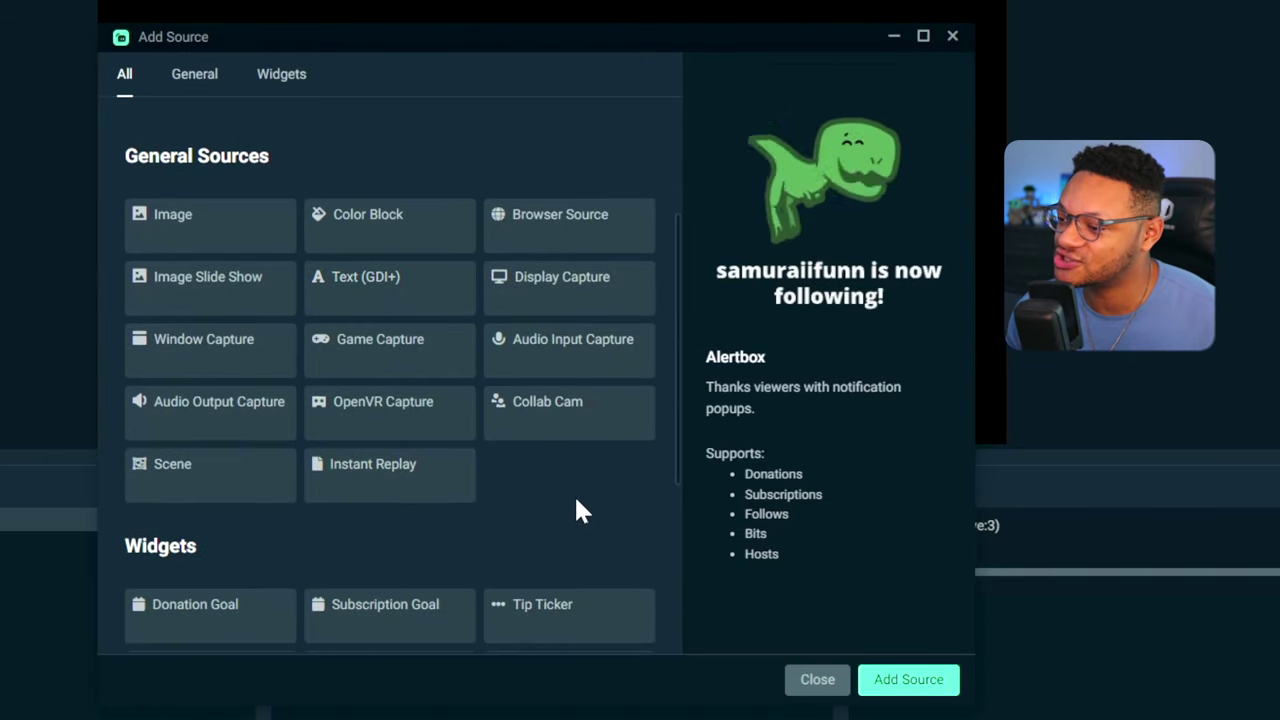
left_click(239, 355)
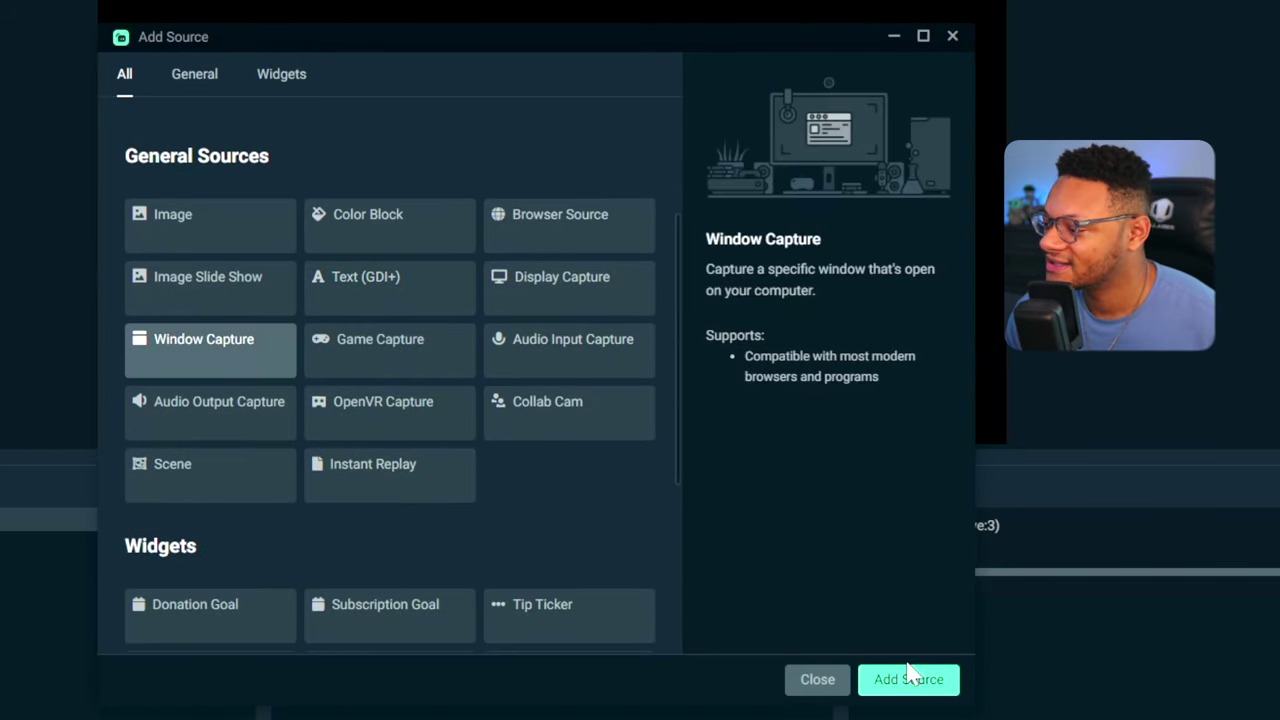
left_click(909, 680)
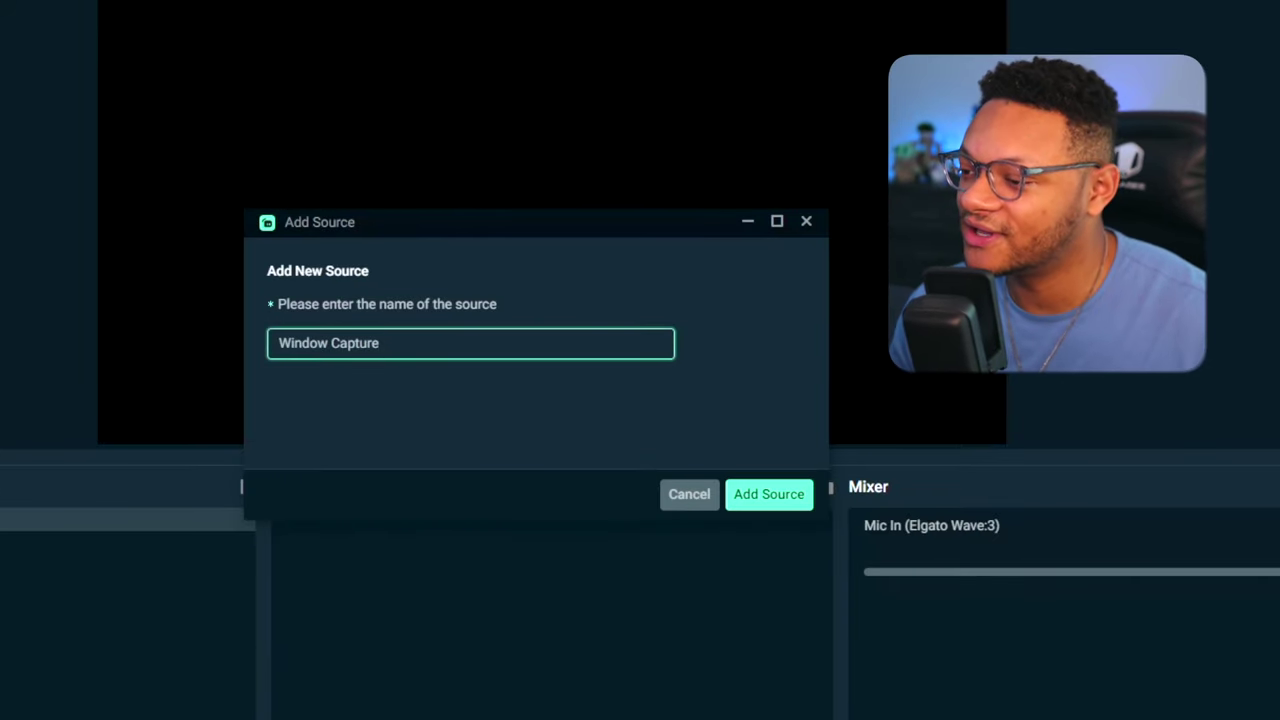
left_click(808, 497)
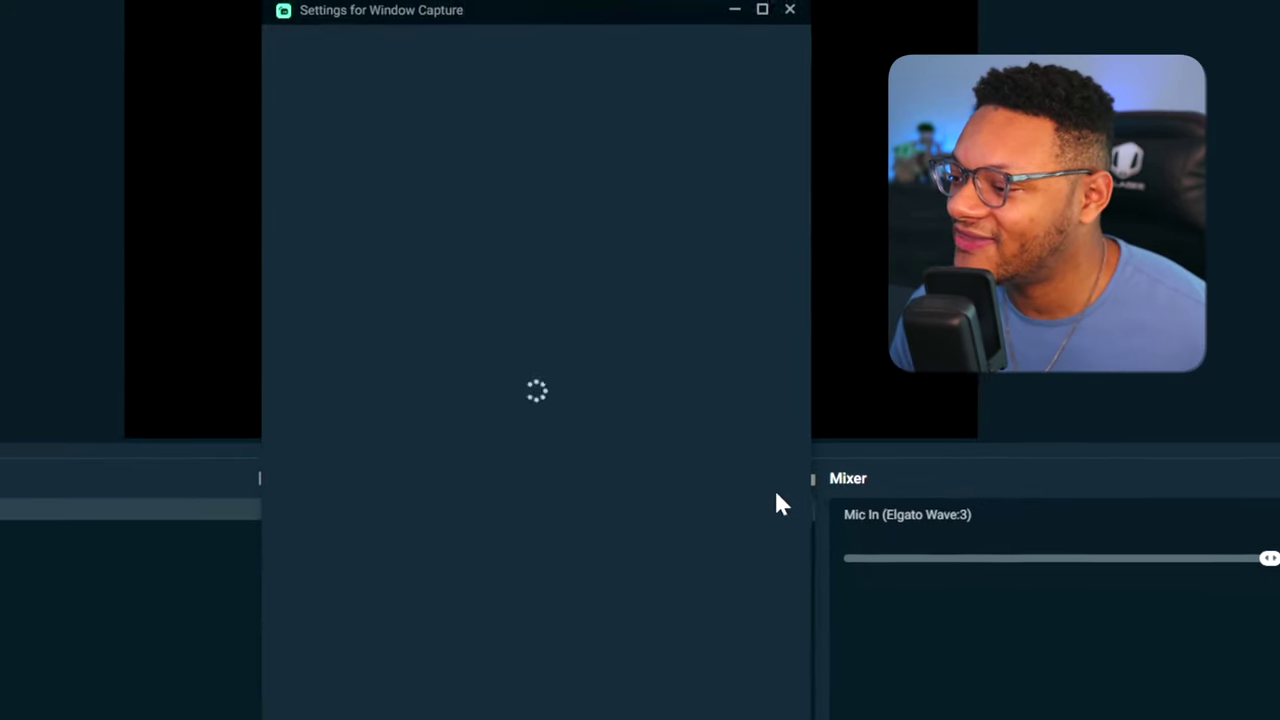
left_click(507, 241)
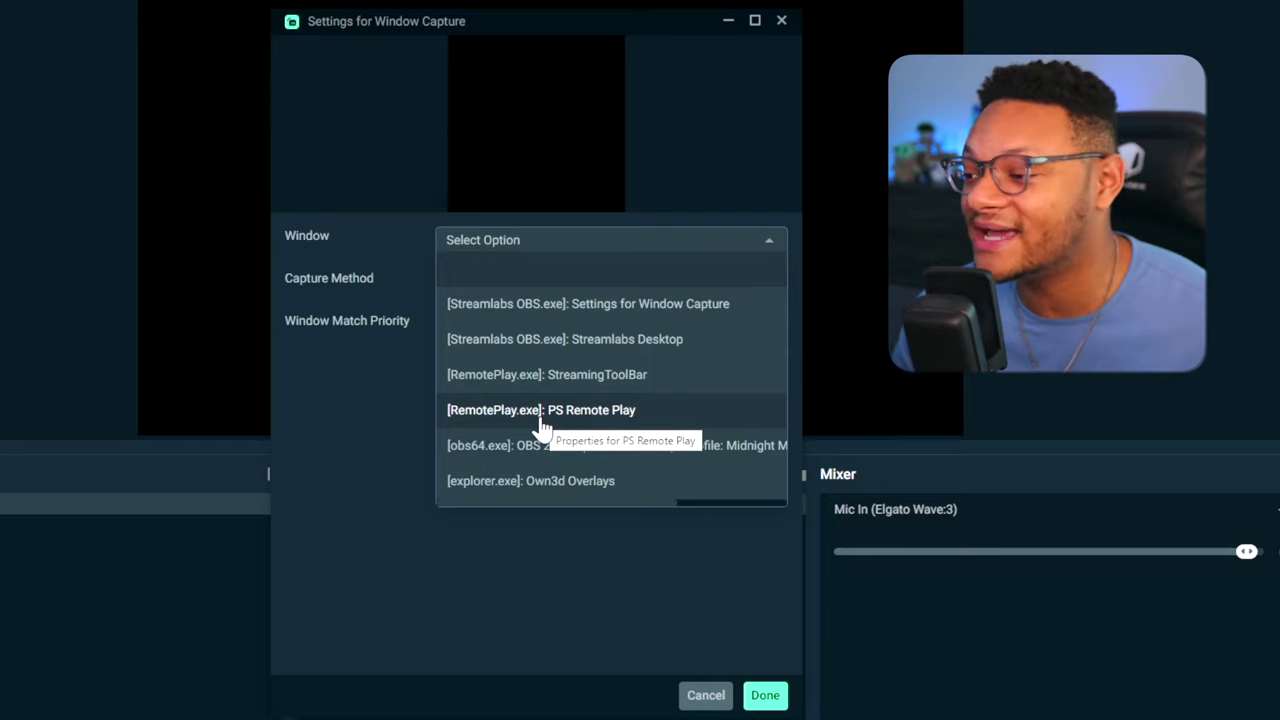
Step: Capture the [RemotePlay.exe]: PS Remote Play window using the Windows 10 (1903 and up) method
left_click(541, 412)
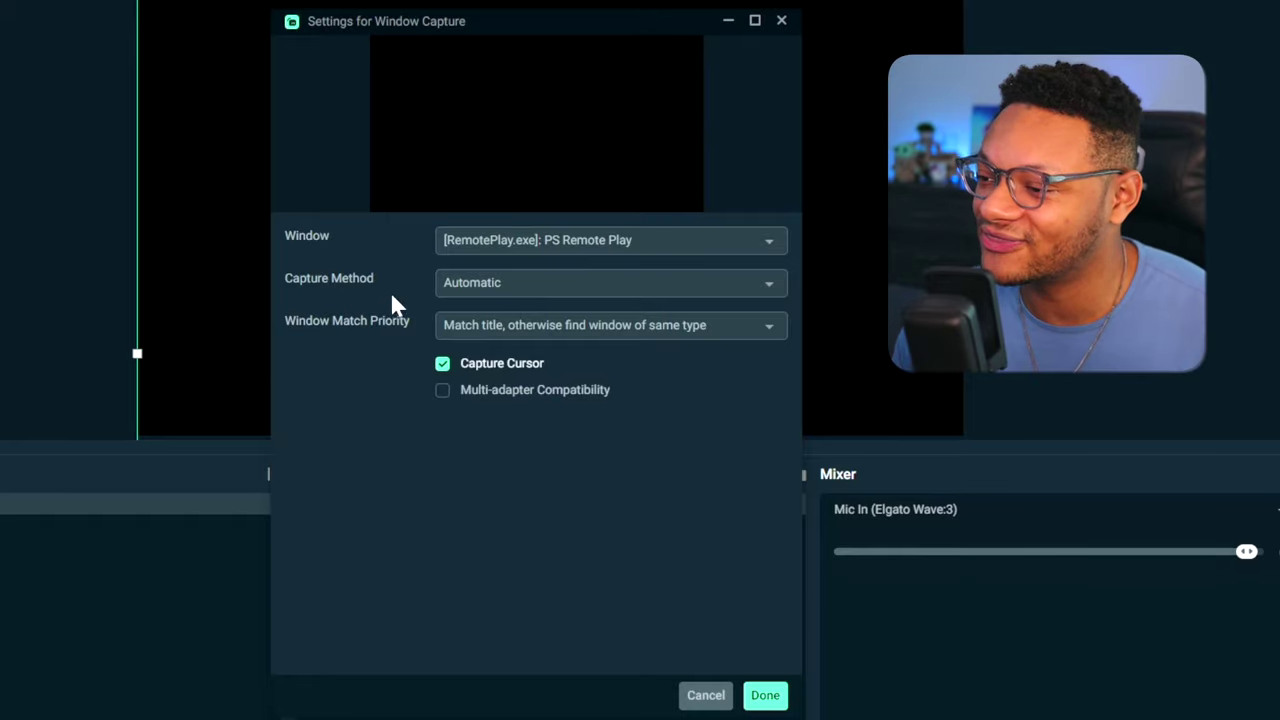
left_click(484, 290)
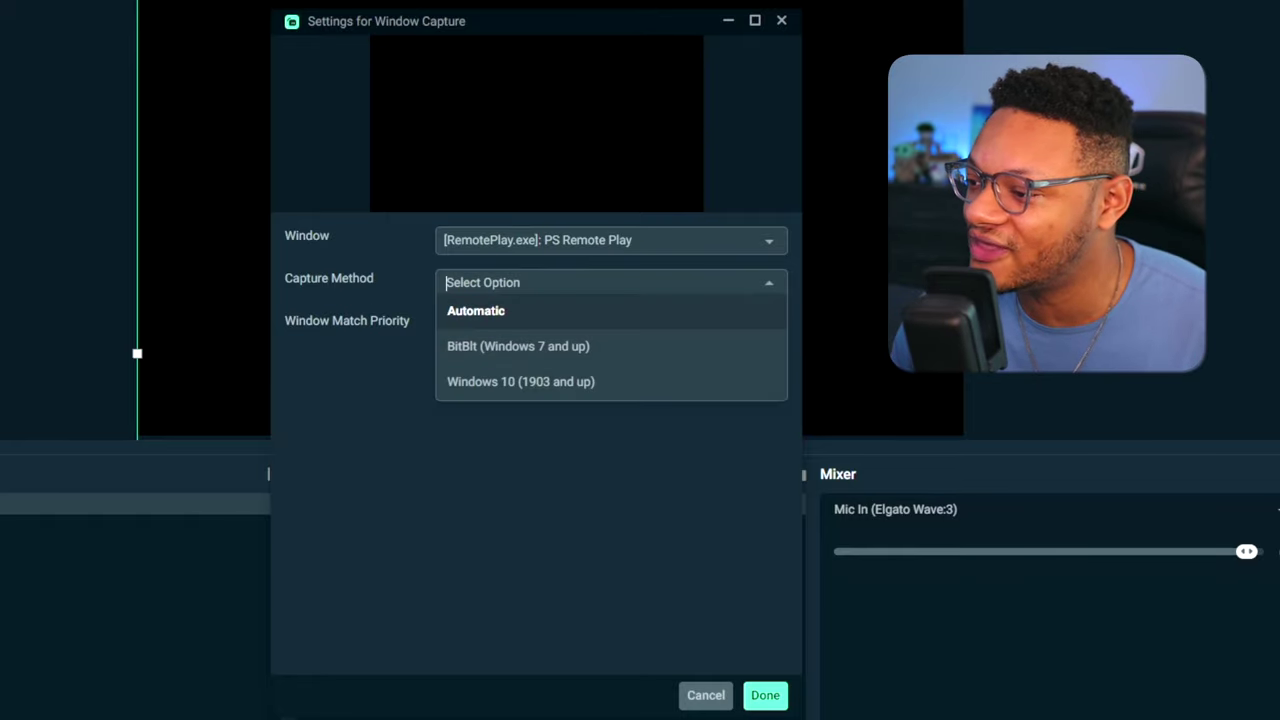
left_click(541, 388)
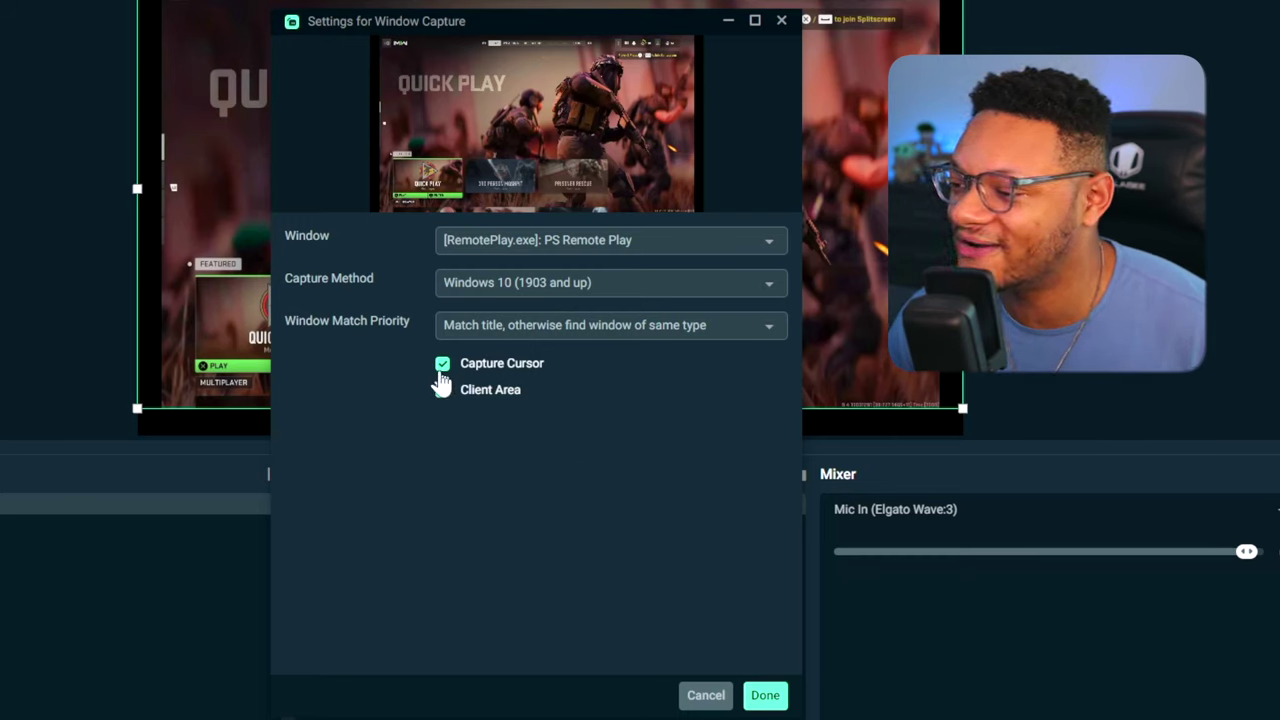
left_click(765, 697)
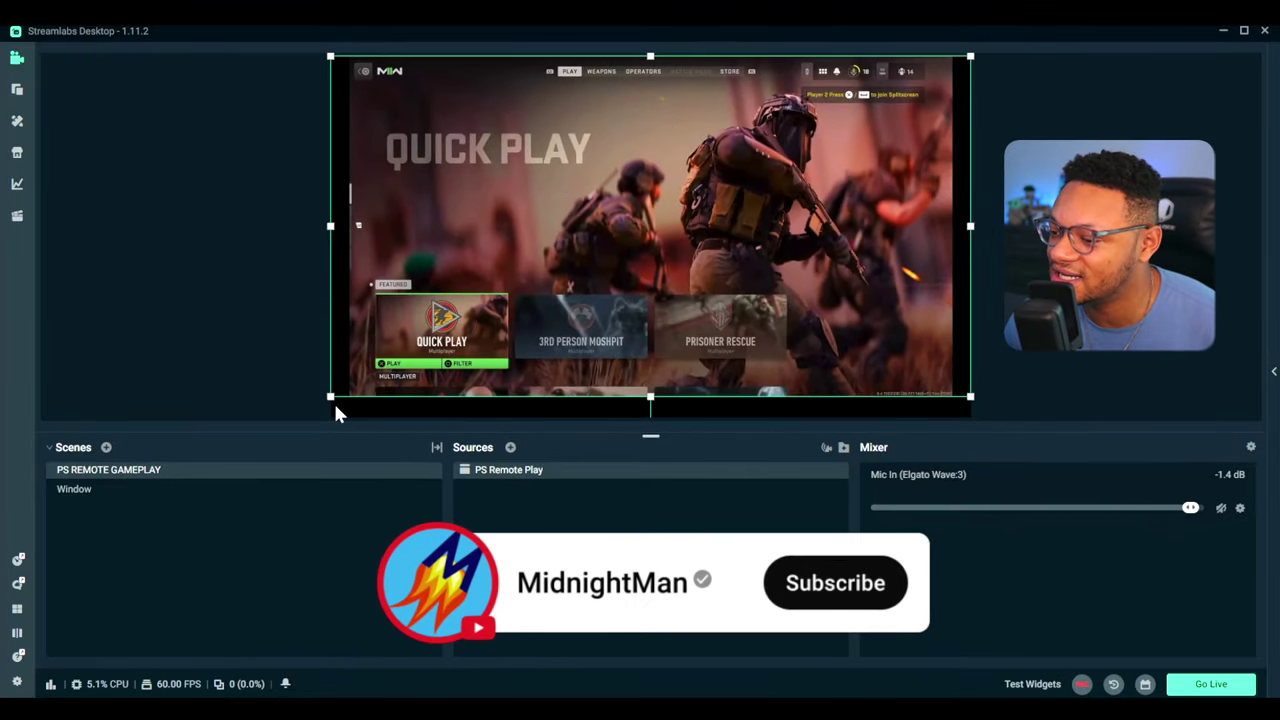
Step: Enlarge the PS Remote Play gameplay capture to fill the canvas
left_click_drag(329, 399, 309, 418)
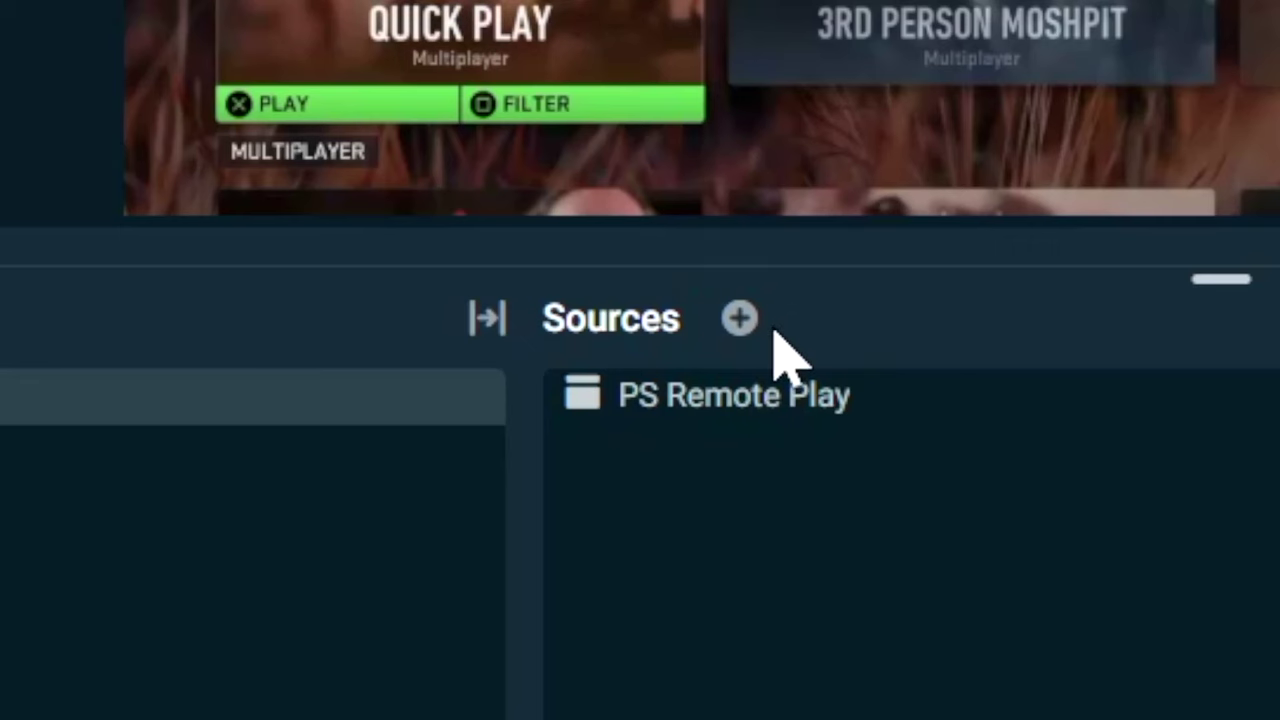
left_click(740, 318)
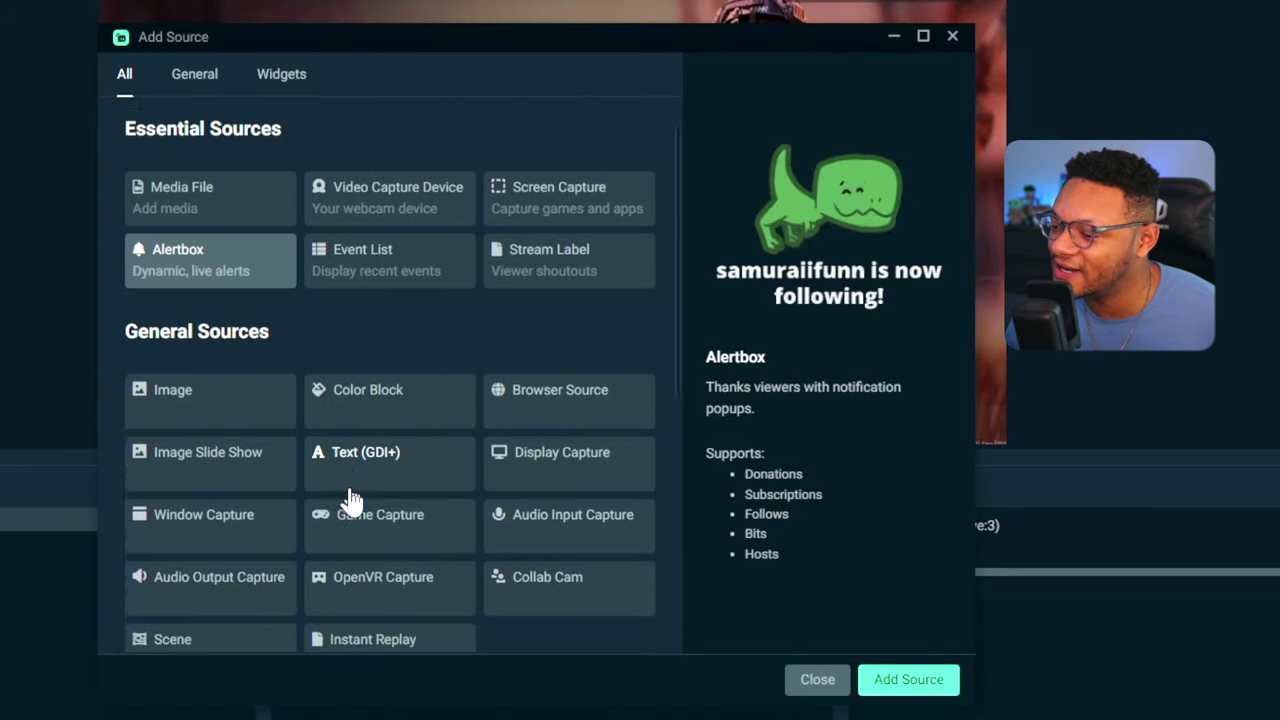
Step: Add an Audio Output Capture source named 'Desktop' that uses the Default audio device
scroll(350, 498, "down", 3)
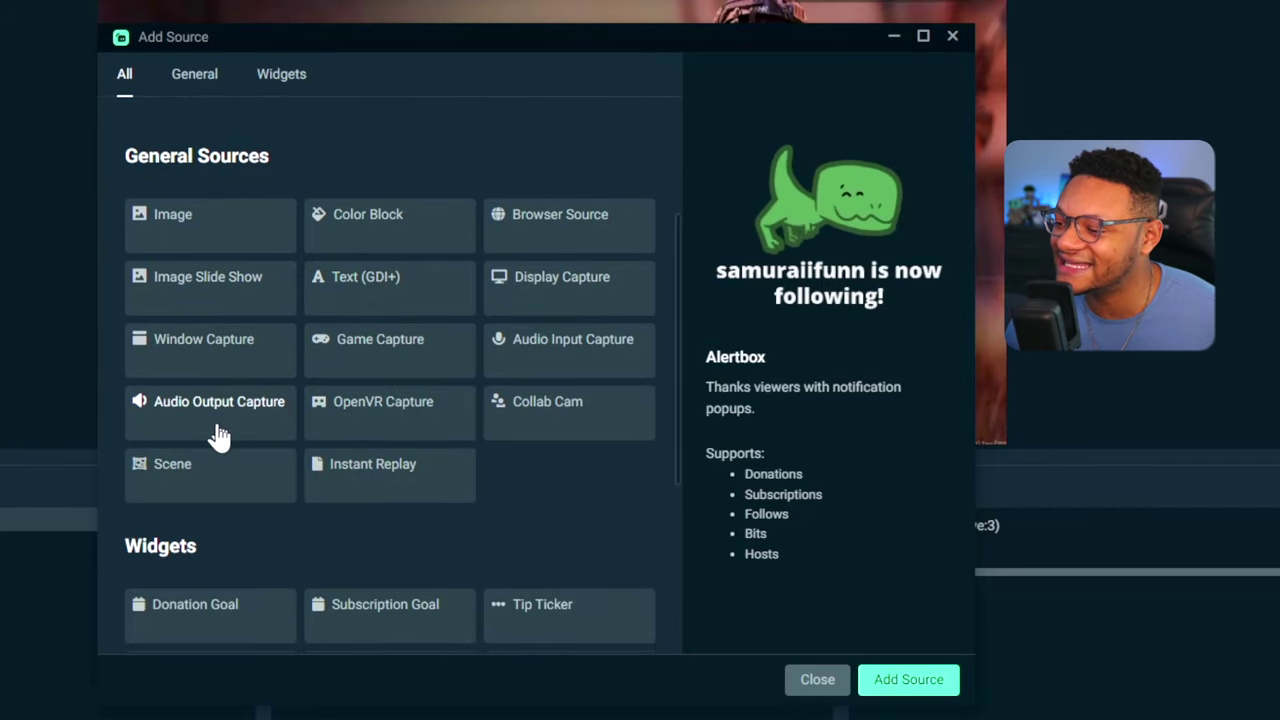
left_click(219, 436)
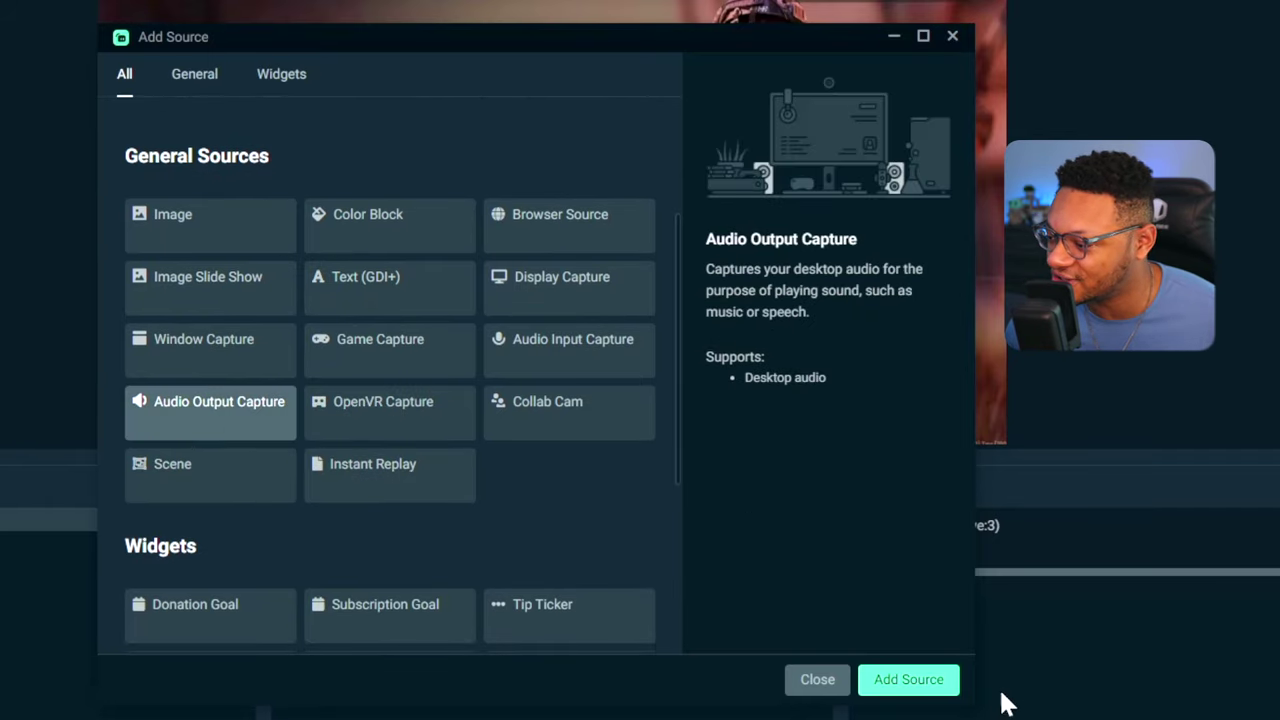
left_click(910, 683)
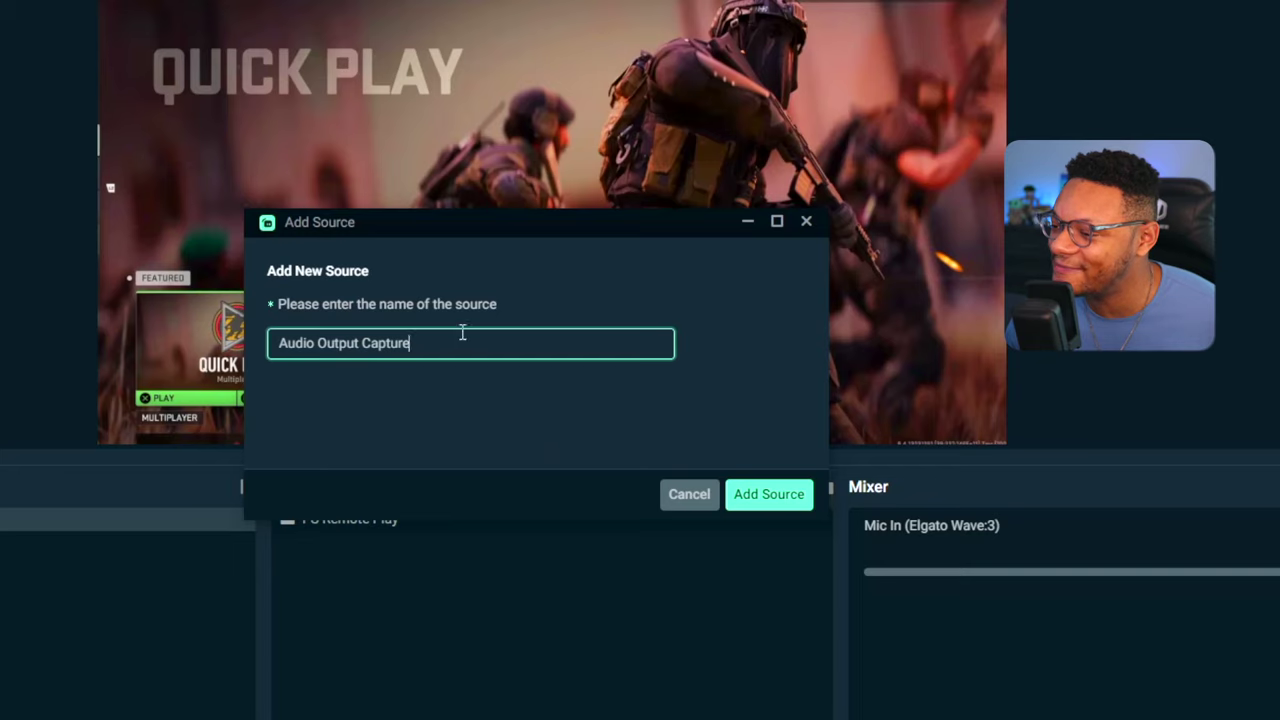
key("ctrl+a")
type("De")
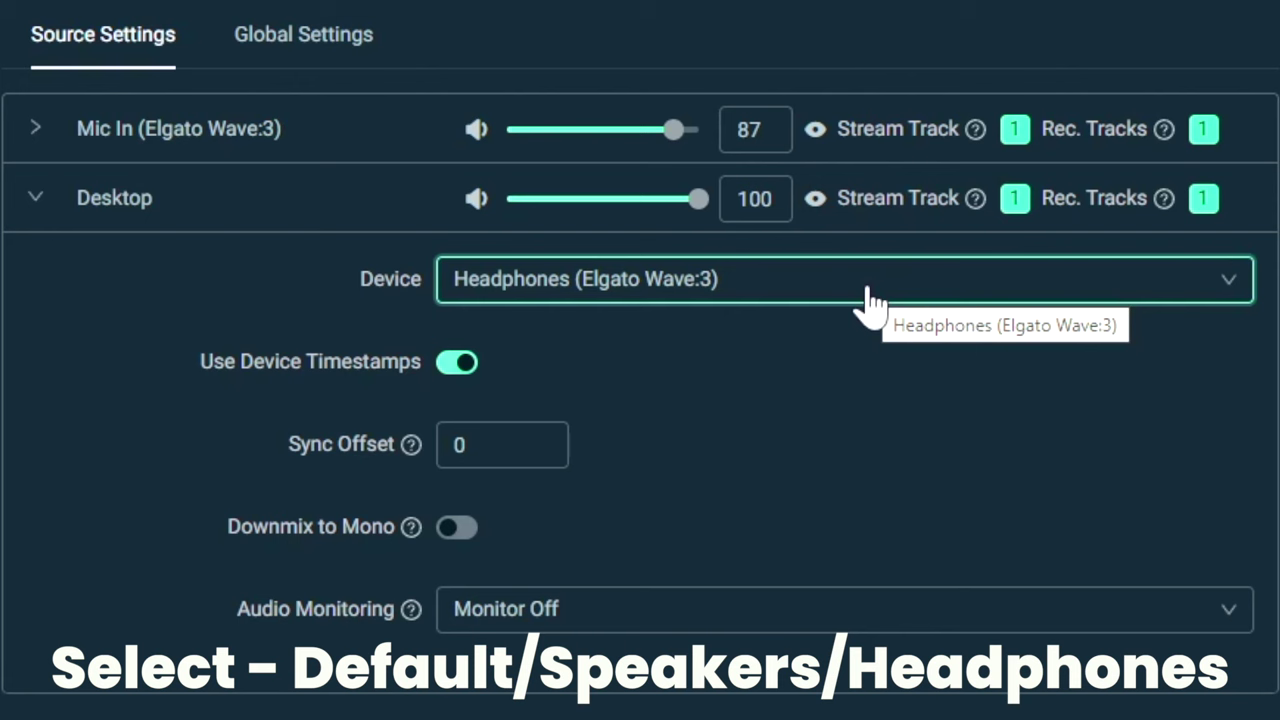
left_click(868, 300)
left_click(789, 343)
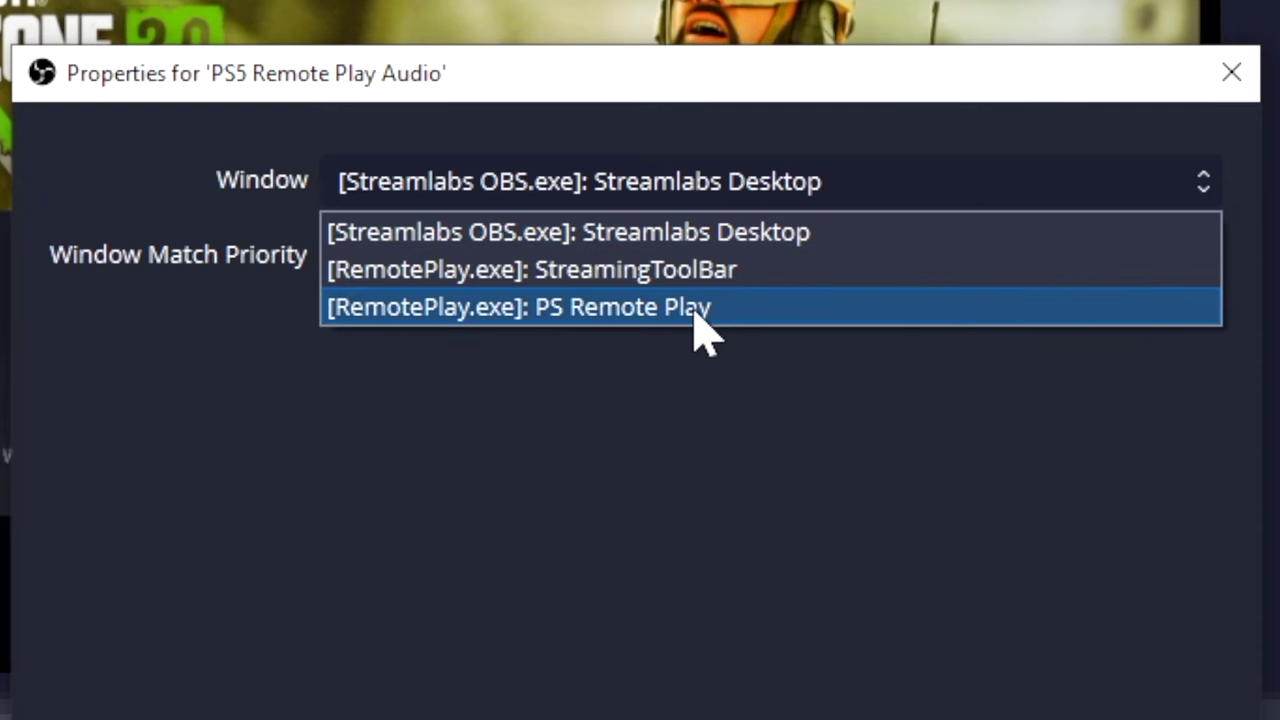
Step: Set the PS5 Remote Play Audio source to capture the [RemotePlay.exe]: PS Remote Play window
left_click(697, 307)
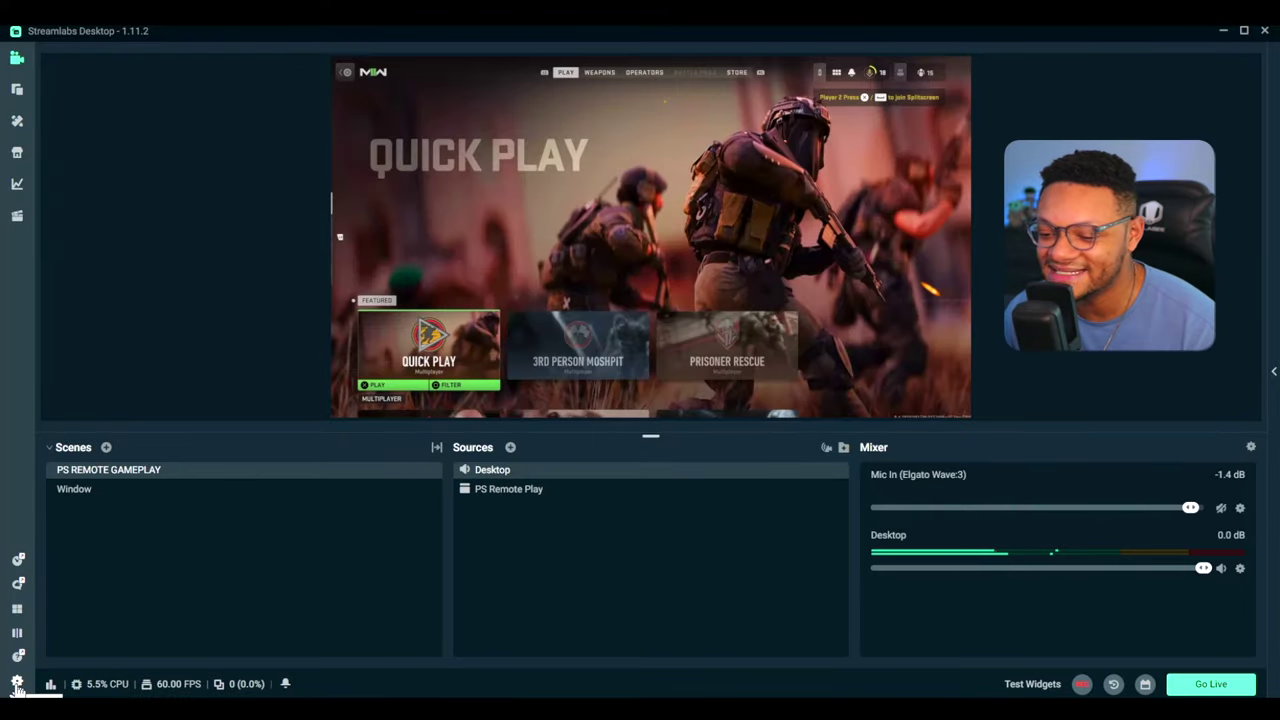
Step: Keep Mic In (Elgato Wave:3) as the audio settings microphone, then unmute Mic In in the mixer
left_click(17, 683)
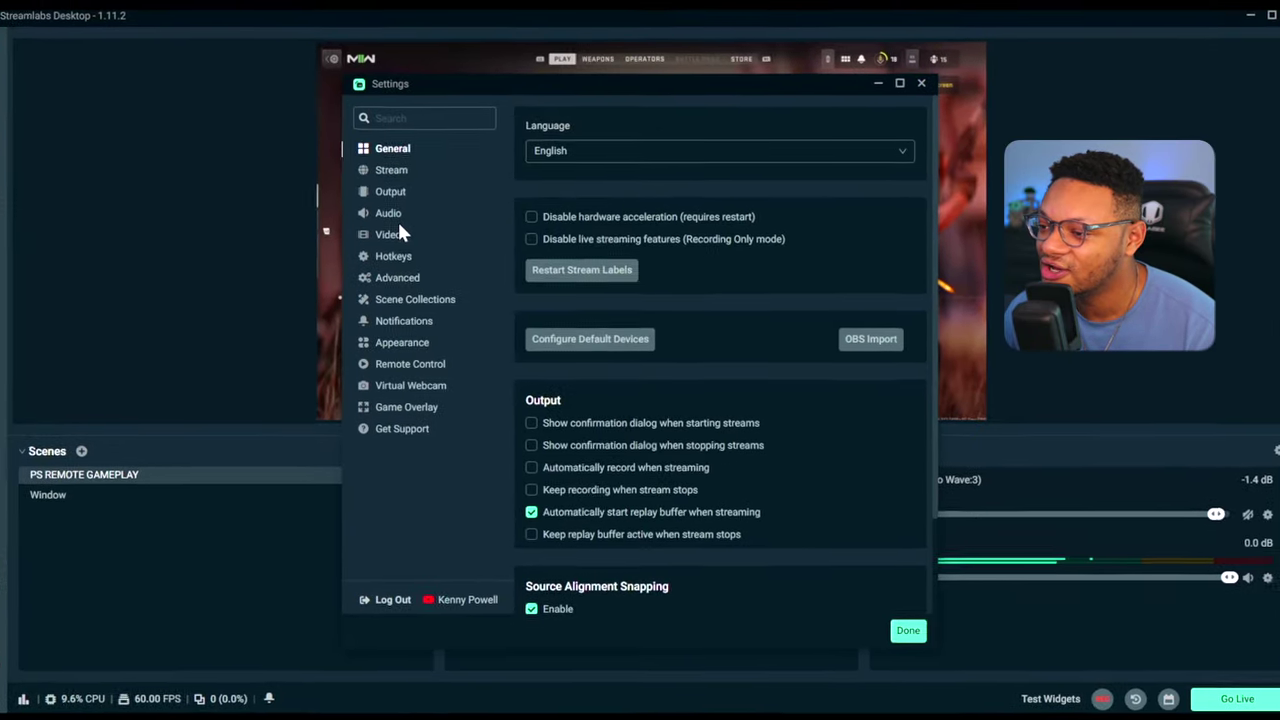
left_click(399, 219)
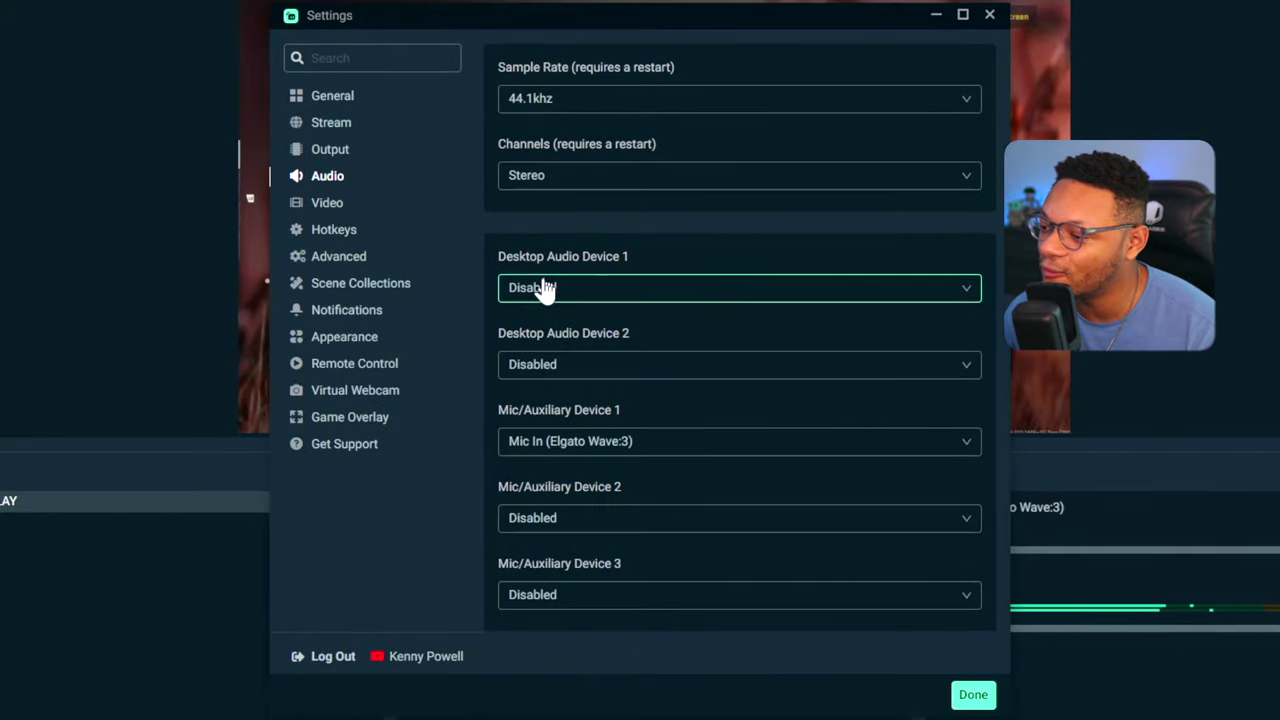
left_click(560, 461)
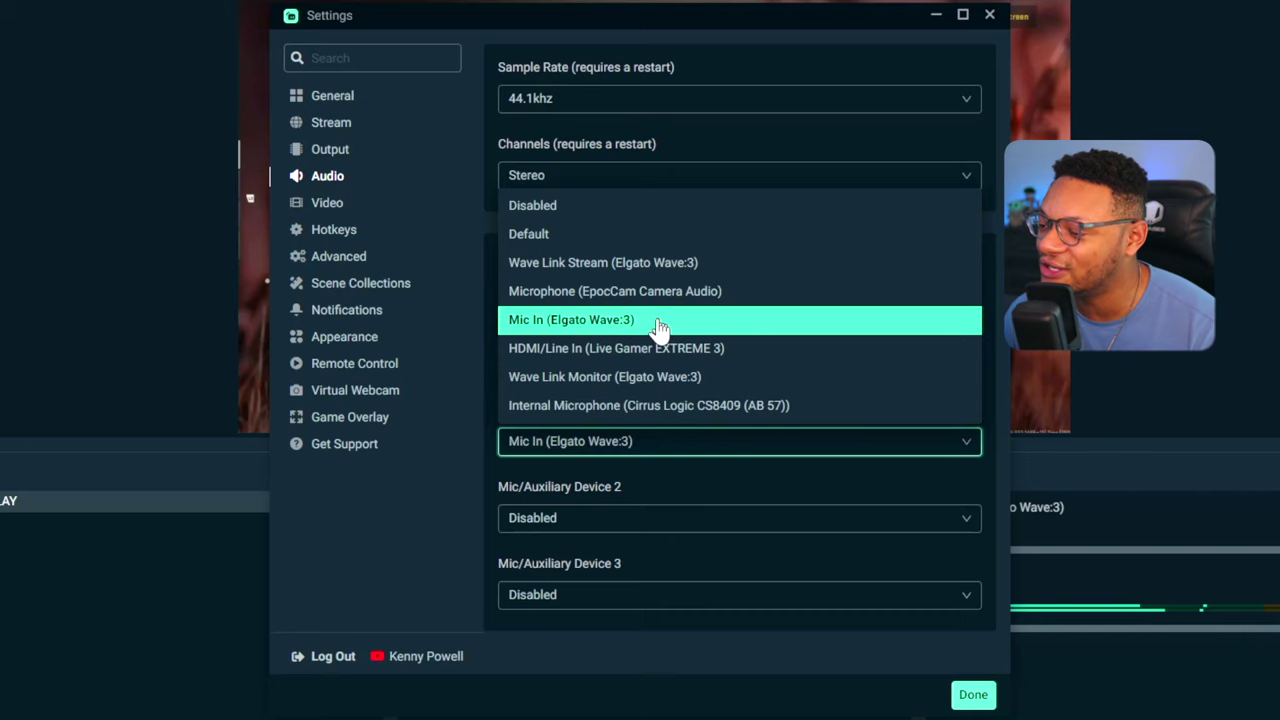
left_click(495, 310)
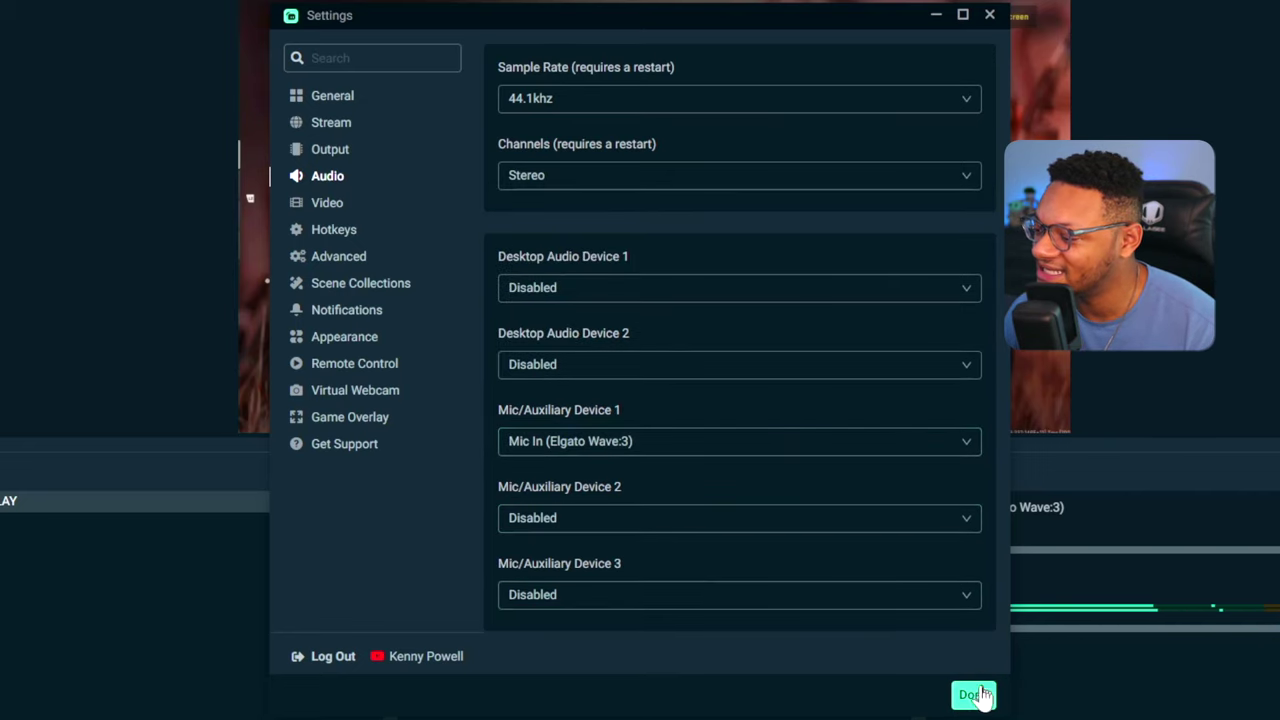
left_click(974, 696)
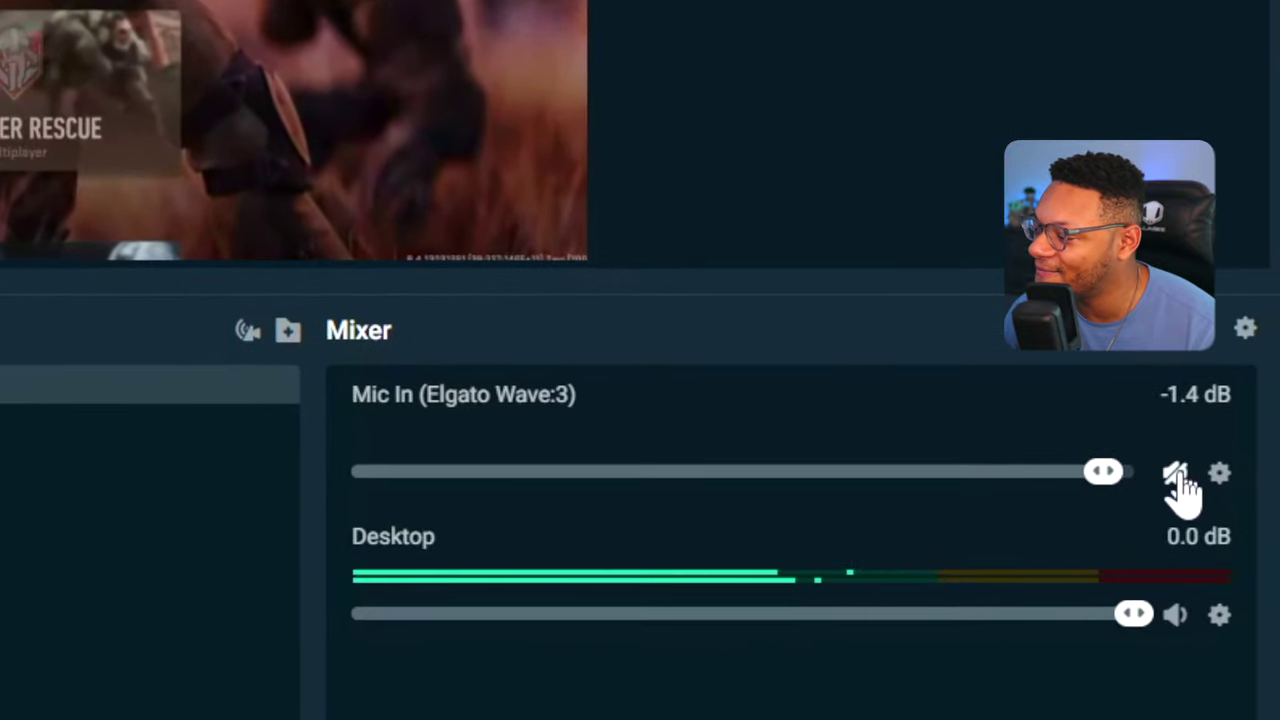
left_click(1175, 473)
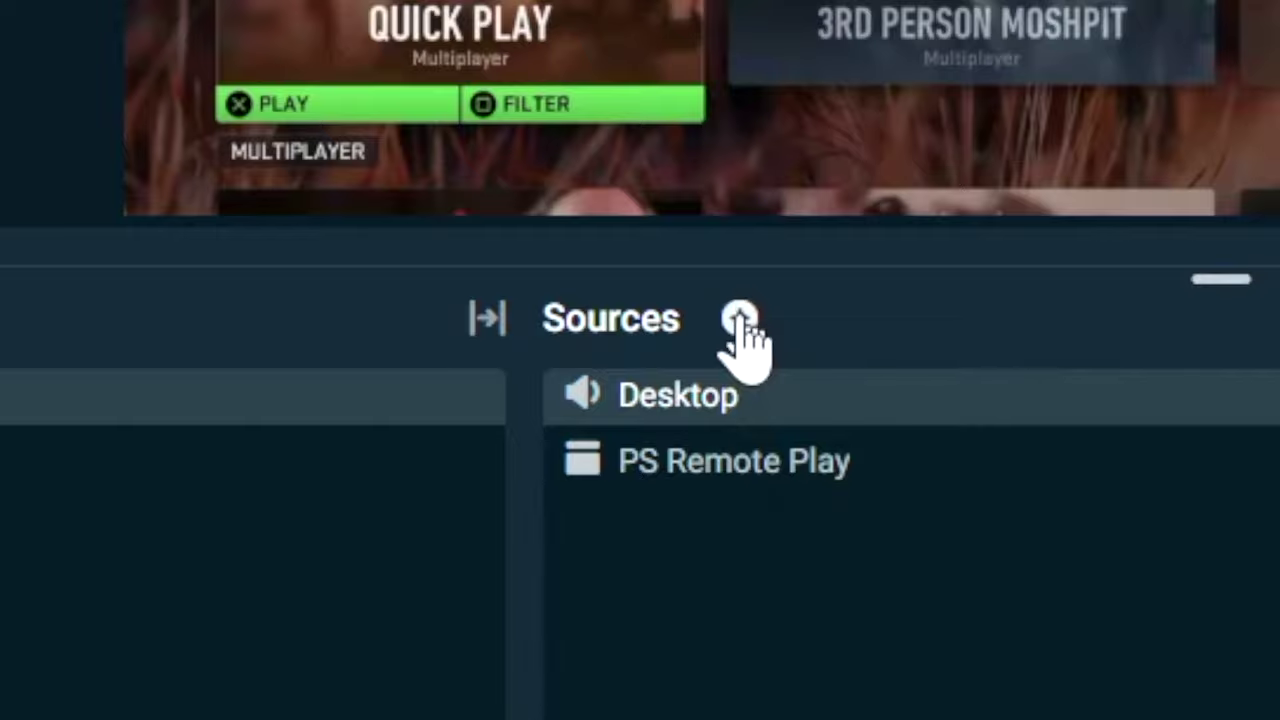
Step: Add a Video Capture Device source named 'Facecam' using the FaceTime HD Camera
left_click(737, 323)
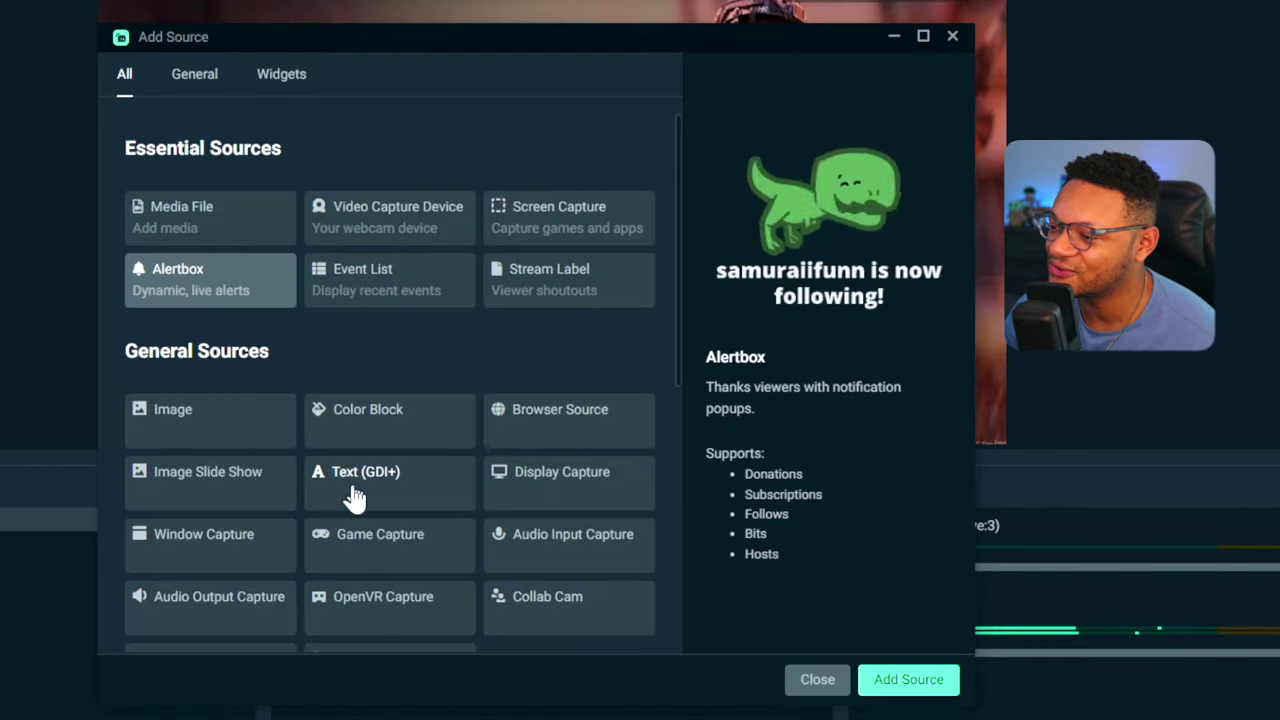
left_click(394, 237)
left_click(895, 662)
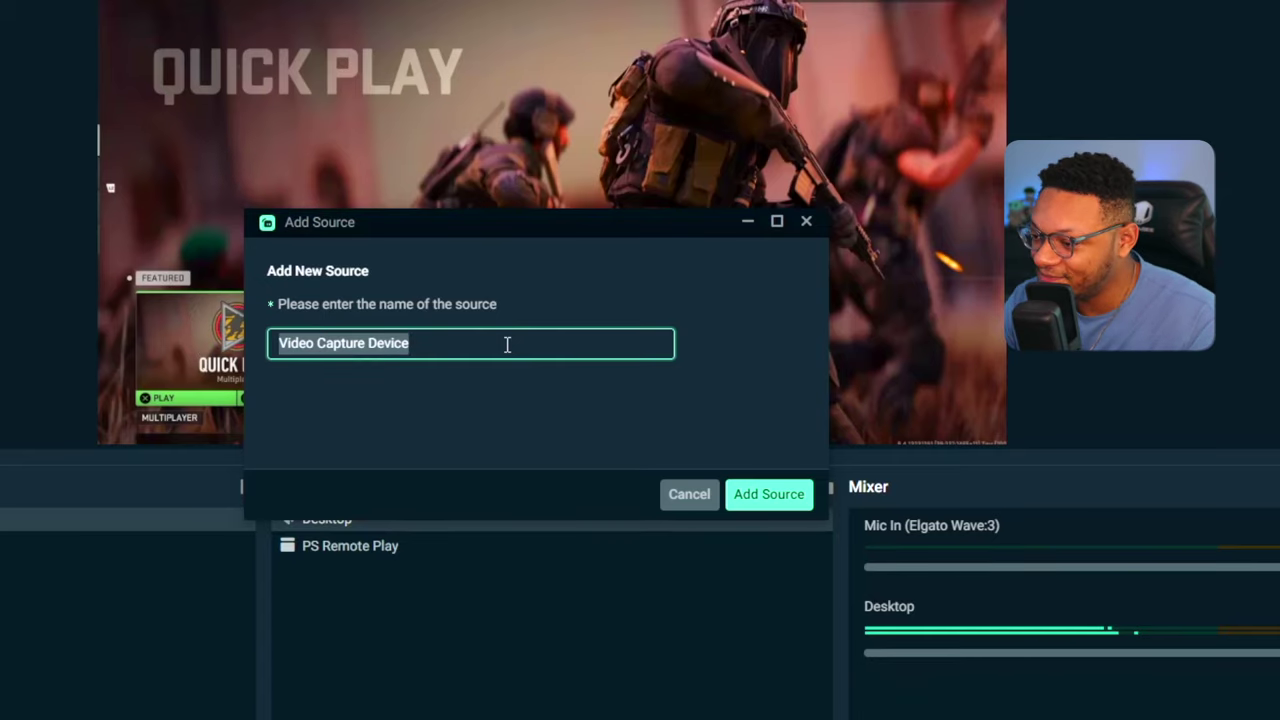
type("Fa")
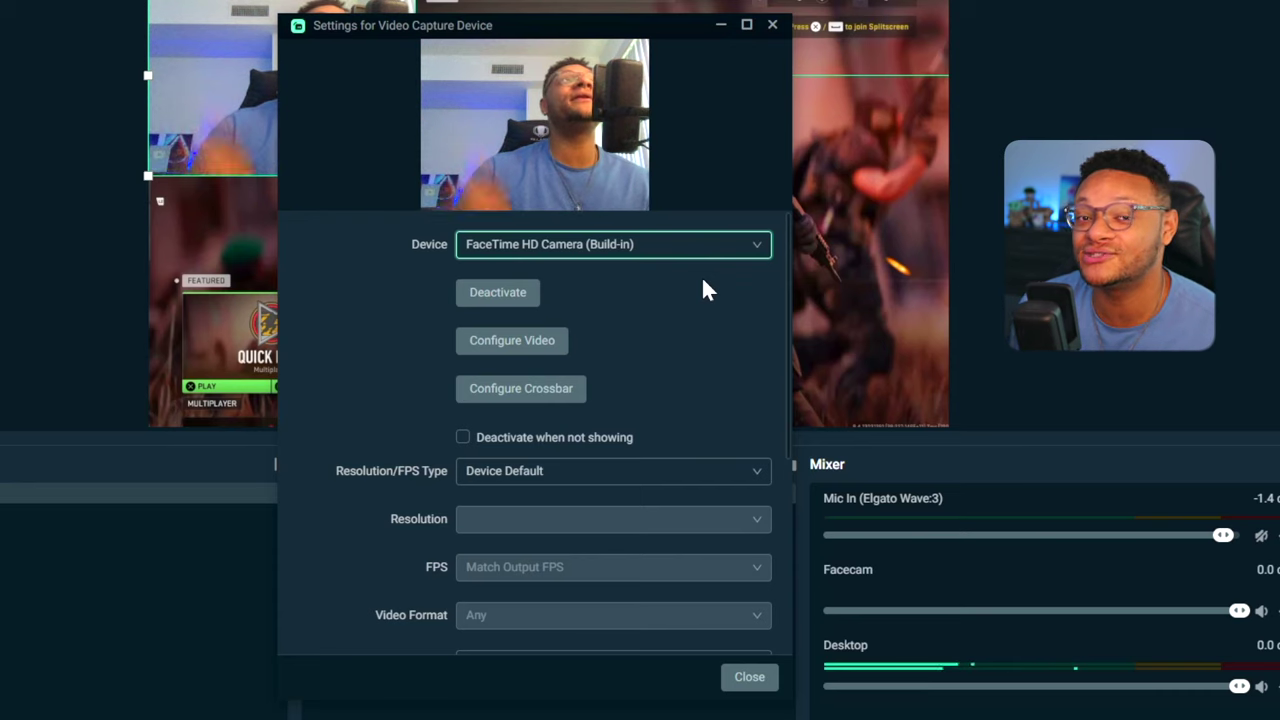
left_click(747, 677)
Step: Shrink the facecam to a small box and place it above the Quick Play card
left_click_drag(386, 170, 406, 317)
left_click_drag(435, 322, 304, 248)
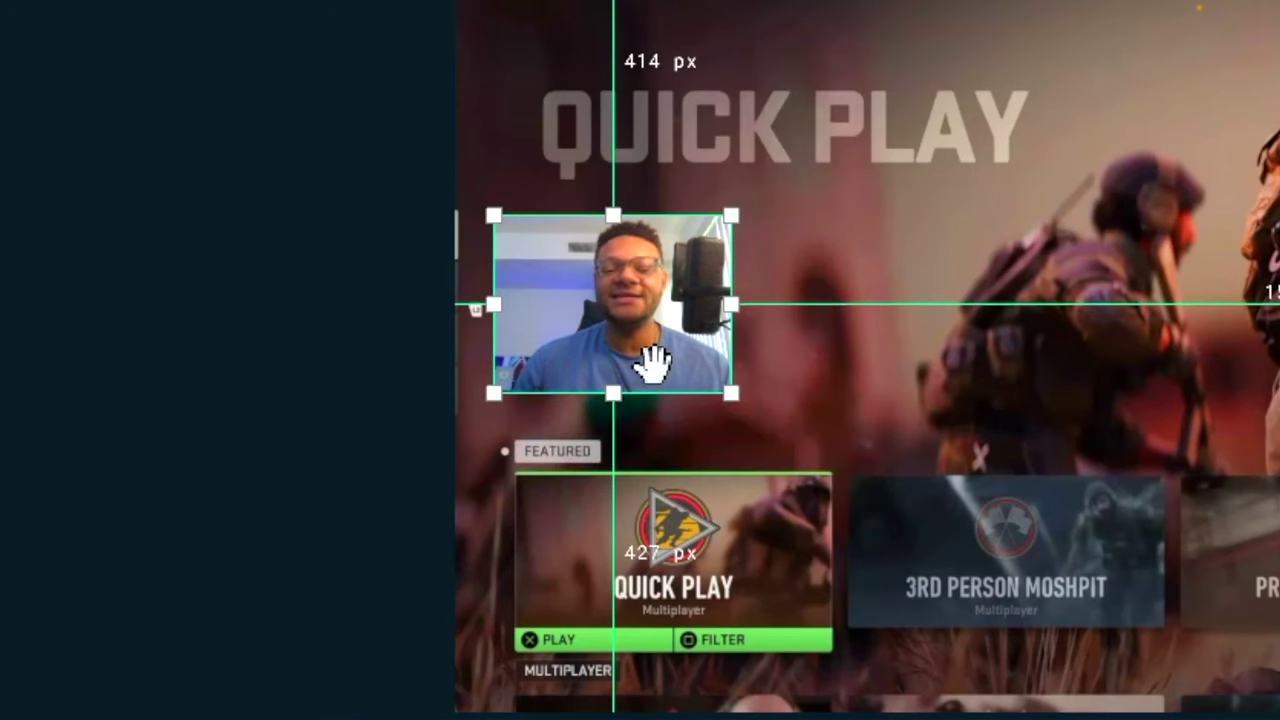
mouse_move(652, 365)
left_mouse_down()
mouse_move(646, 337)
mouse_move(668, 366)
left_mouse_up()
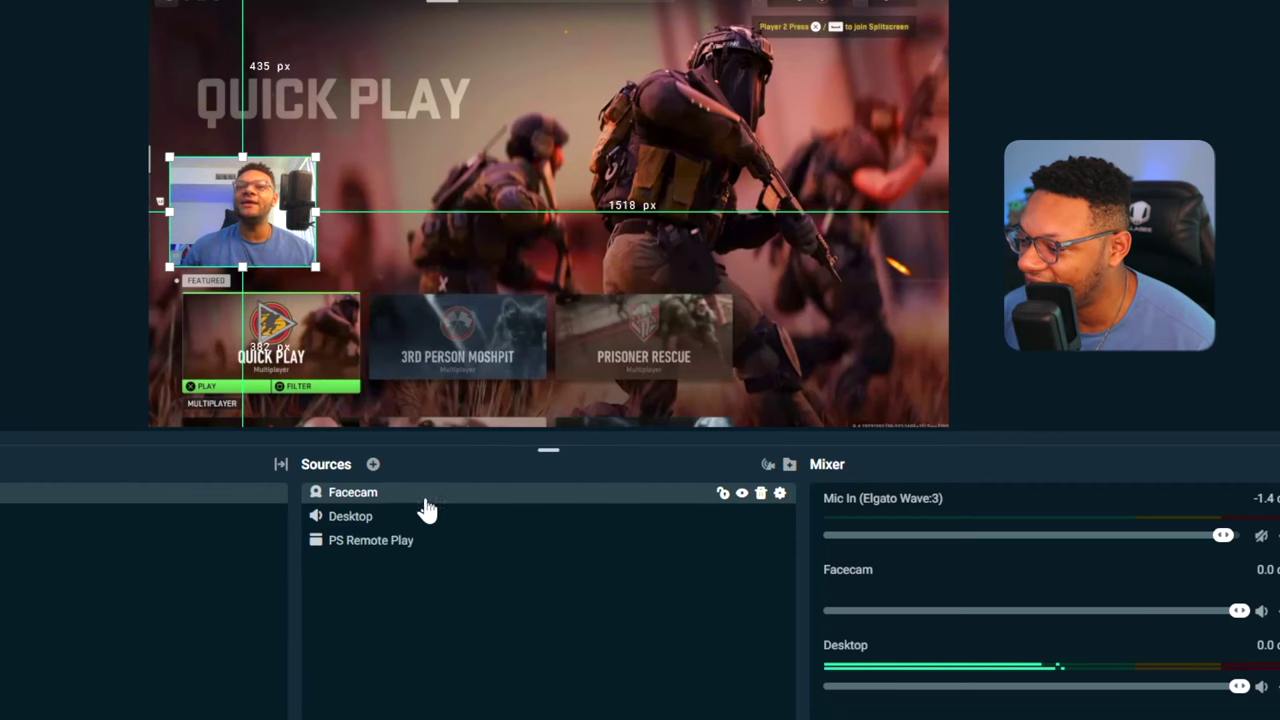
left_click(373, 466)
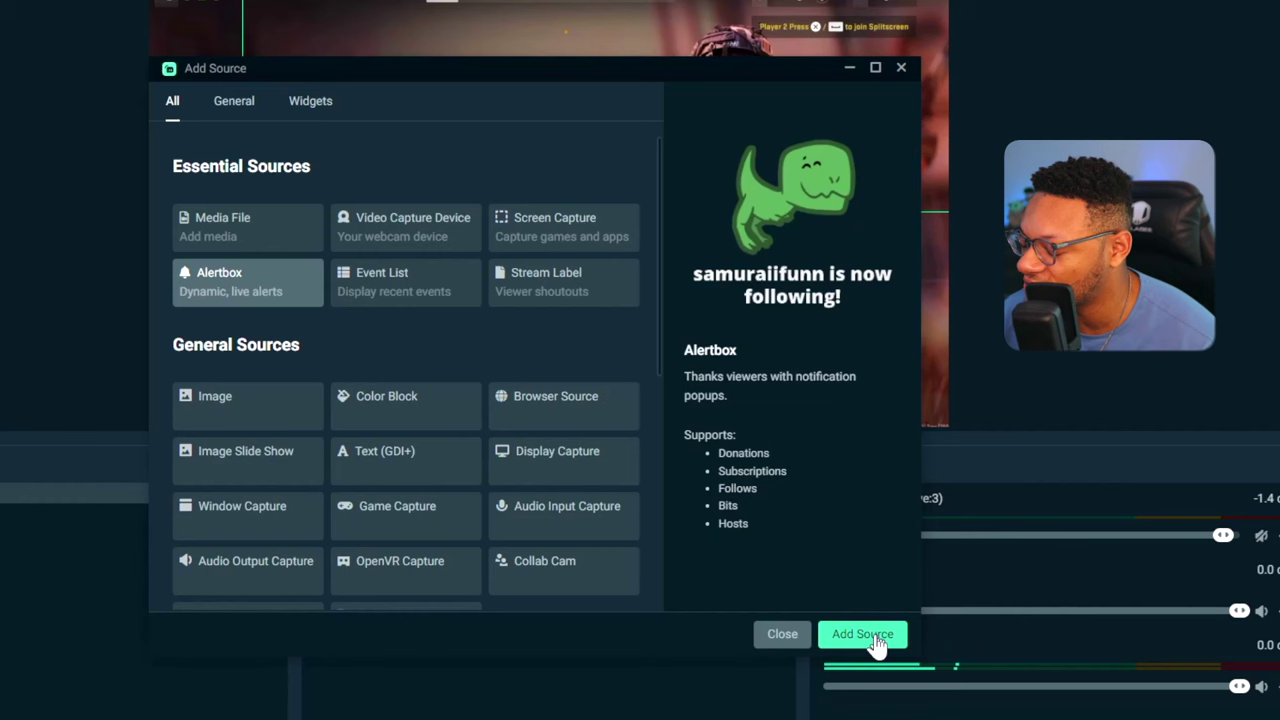
Step: Add an Alertbox widget source and review its Donations and Merch alert settings
left_click(872, 636)
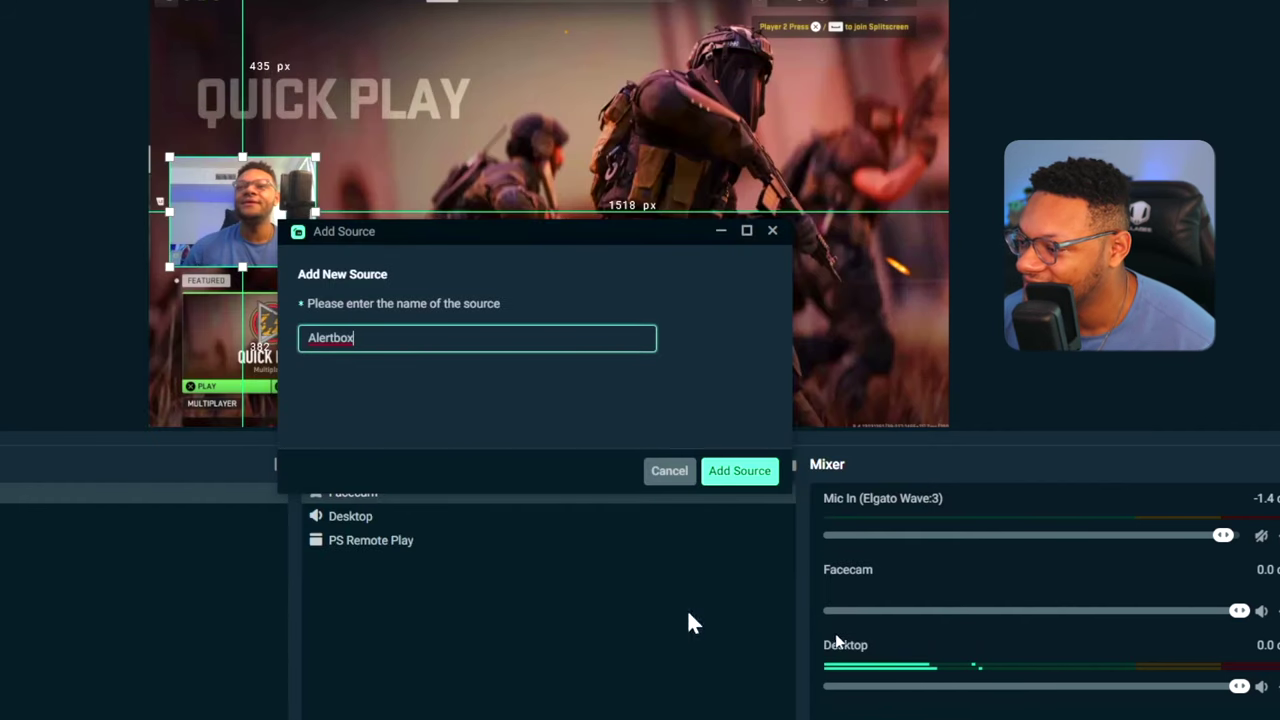
left_click(724, 478)
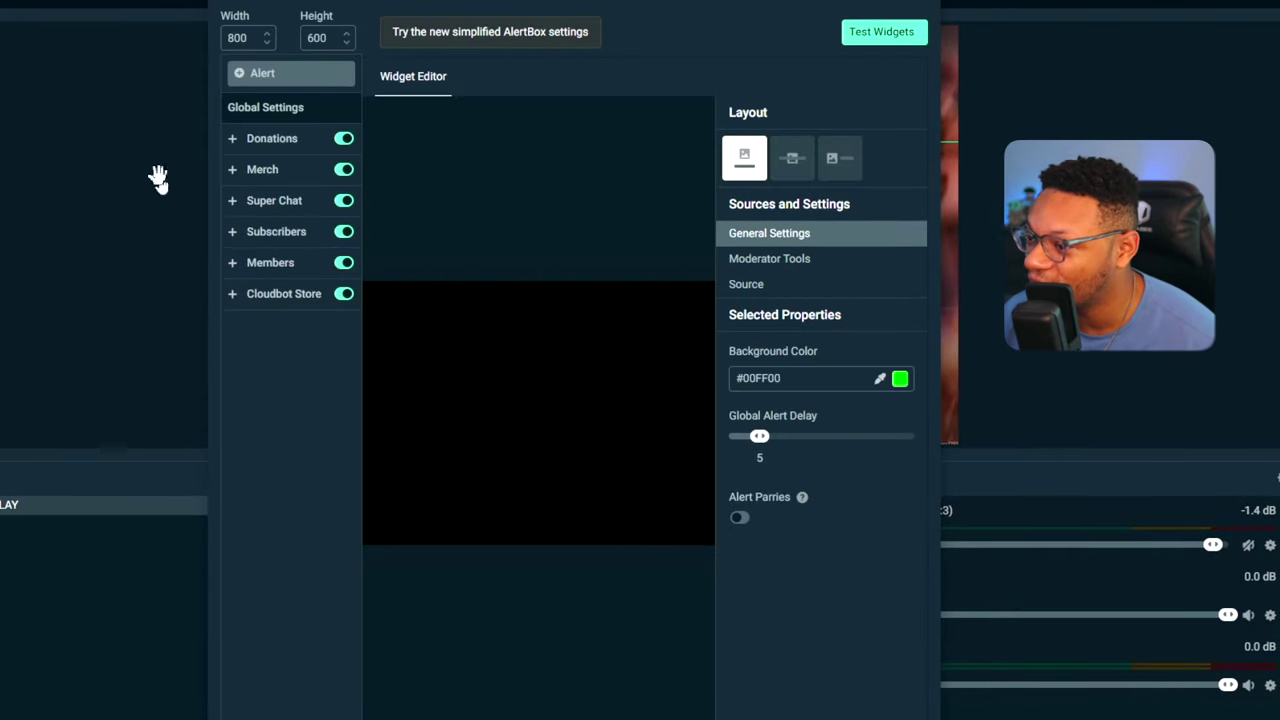
left_click(238, 142)
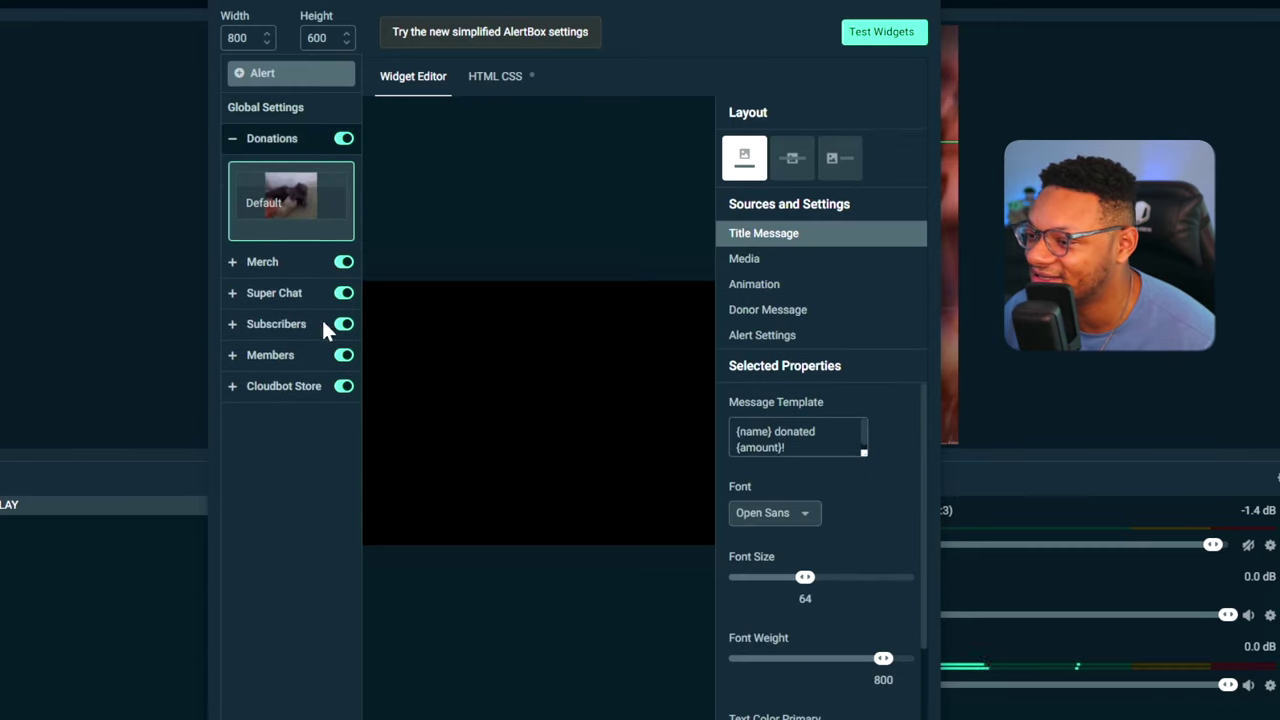
left_click(235, 266)
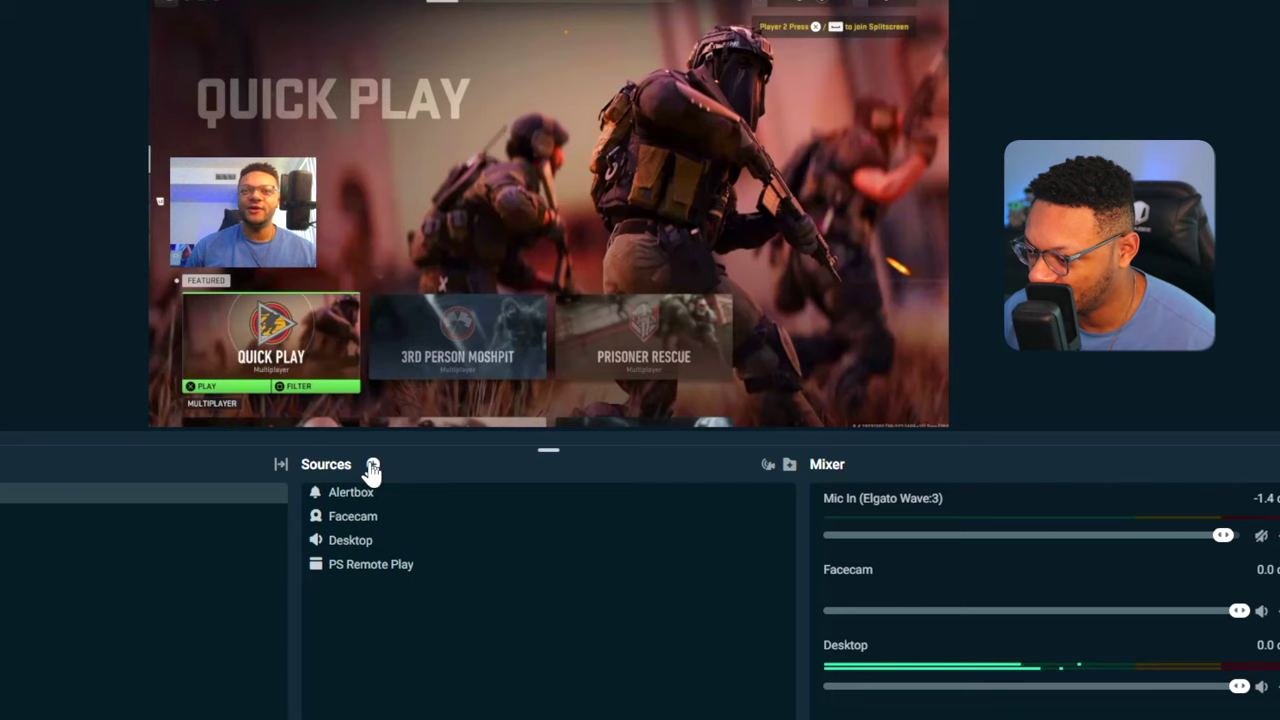
Step: Add a Chatbox widget source and enlarge the facecam to fit its roccit-webcam.webm frame
left_click(369, 465)
scroll(509, 257, "down", 5)
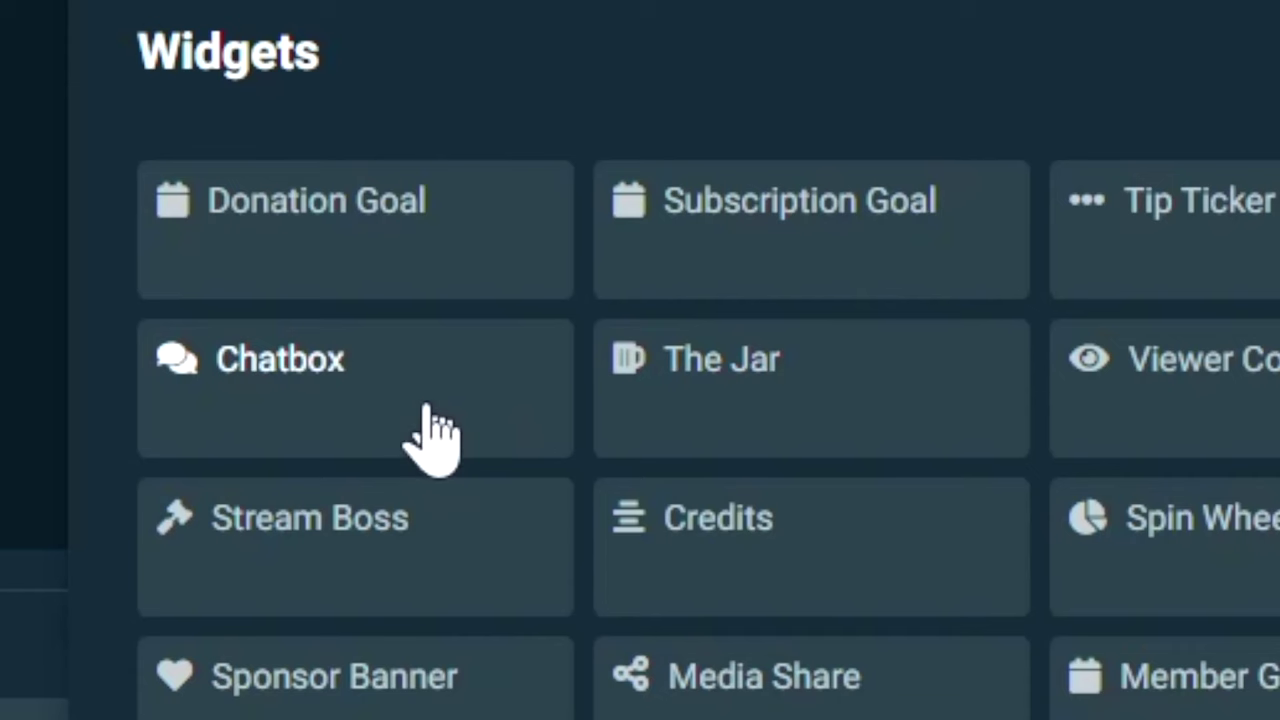
left_click(272, 383)
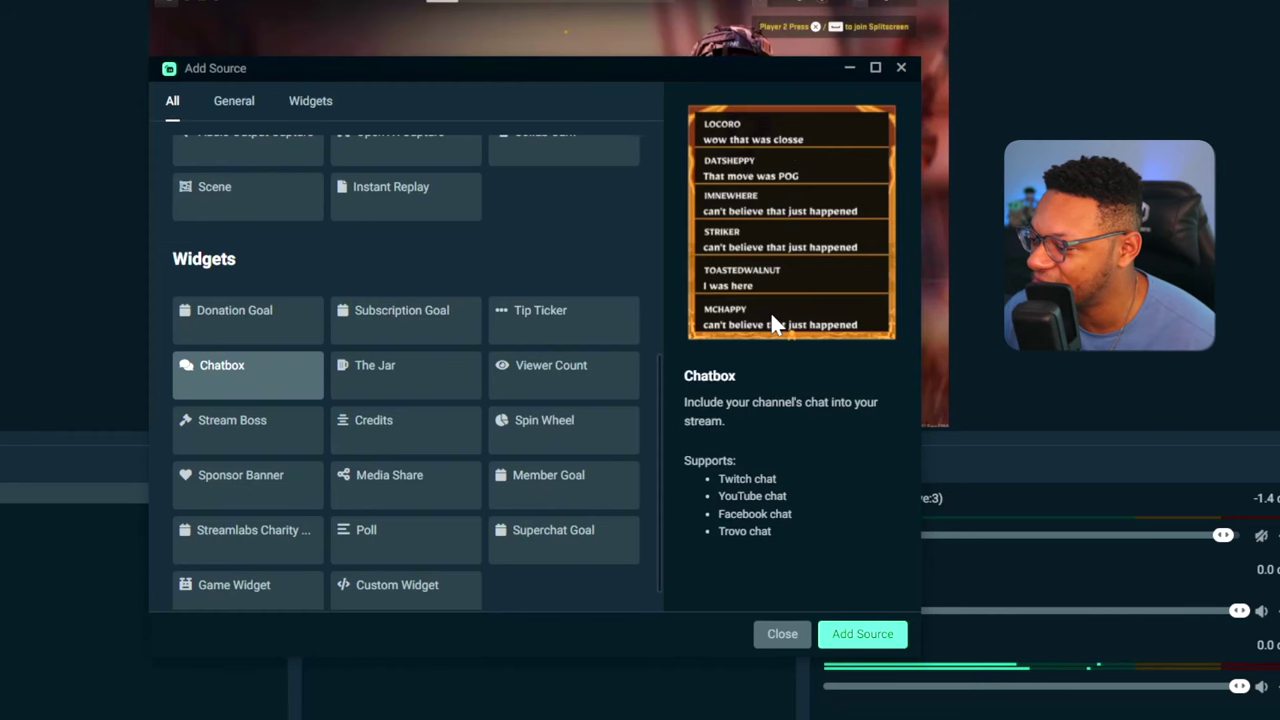
left_click(858, 638)
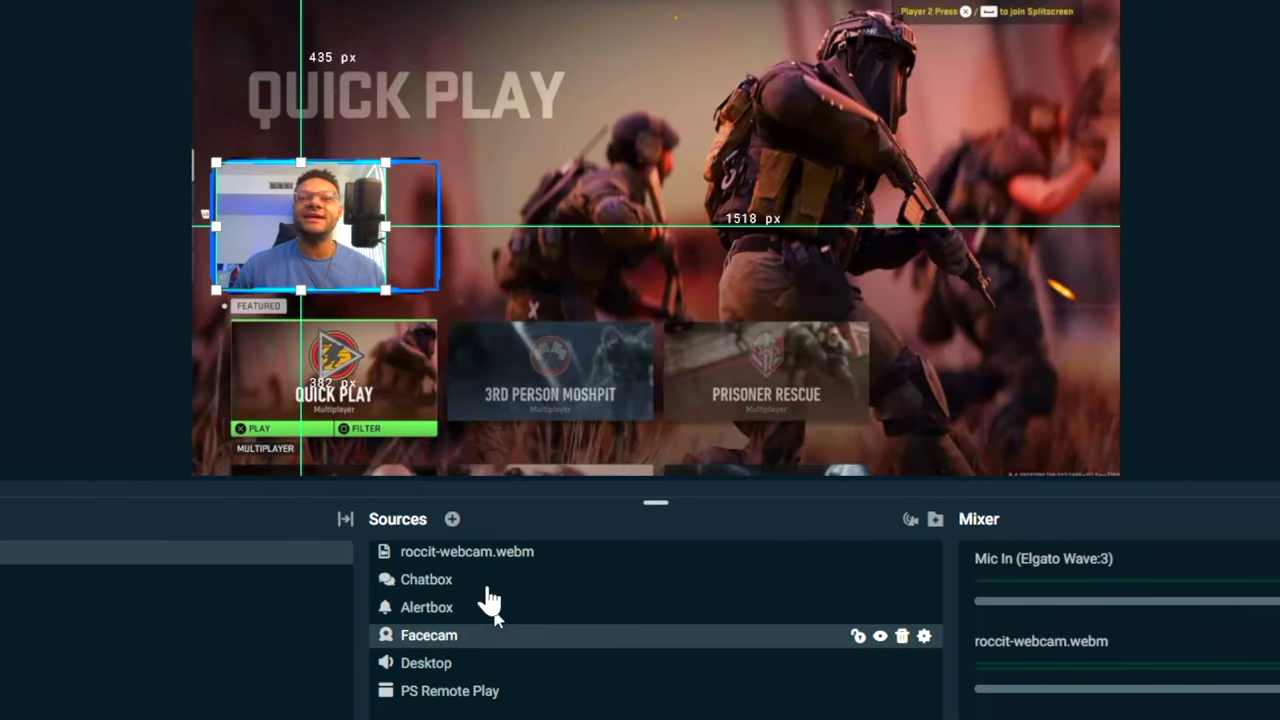
mouse_move(383, 291)
left_mouse_down()
mouse_move(445, 314)
mouse_move(392, 314)
left_mouse_up()
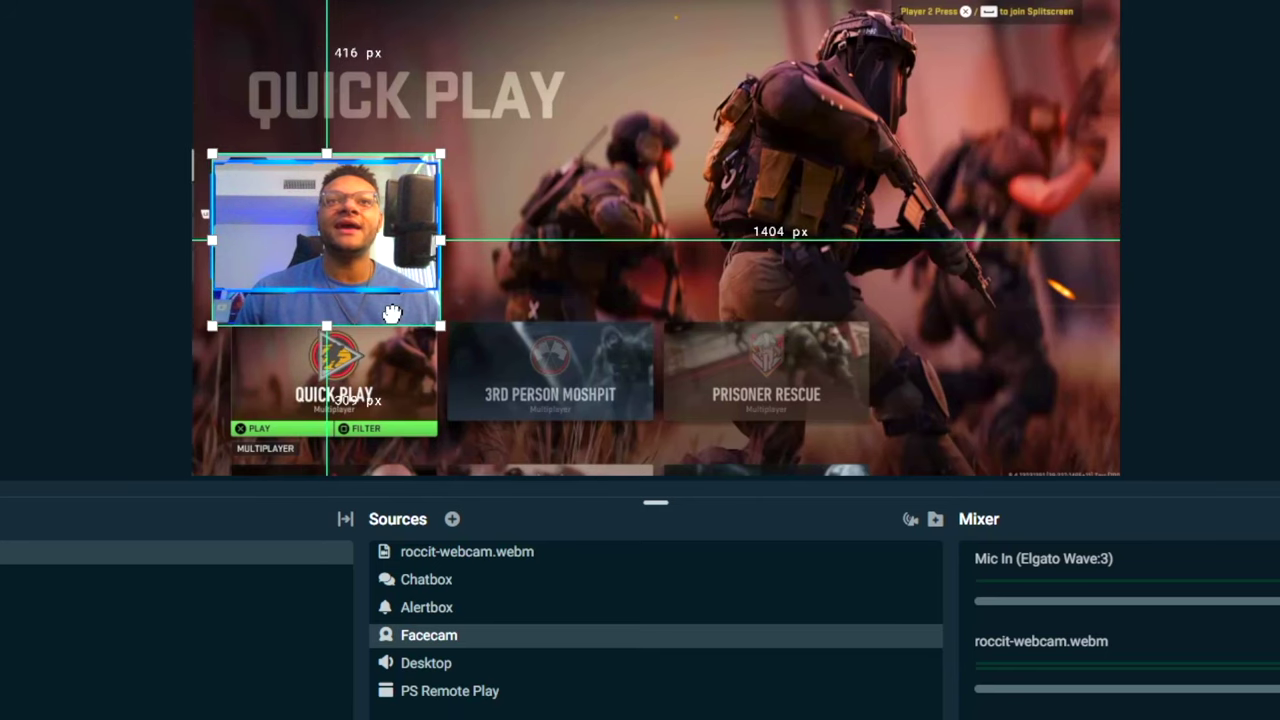